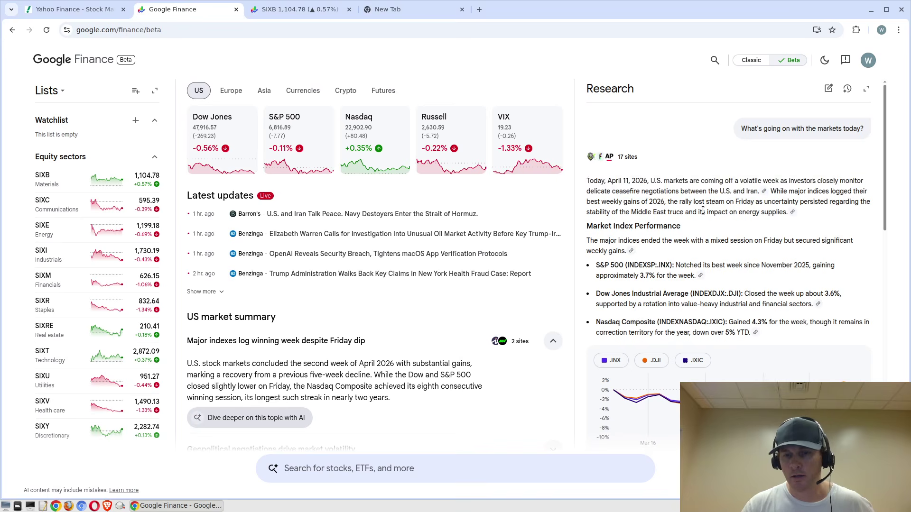
# Read the opening paragraph of the Research answer about today's markets, highlighting its sentences along the way
pyautogui.tripleClick(663, 191)
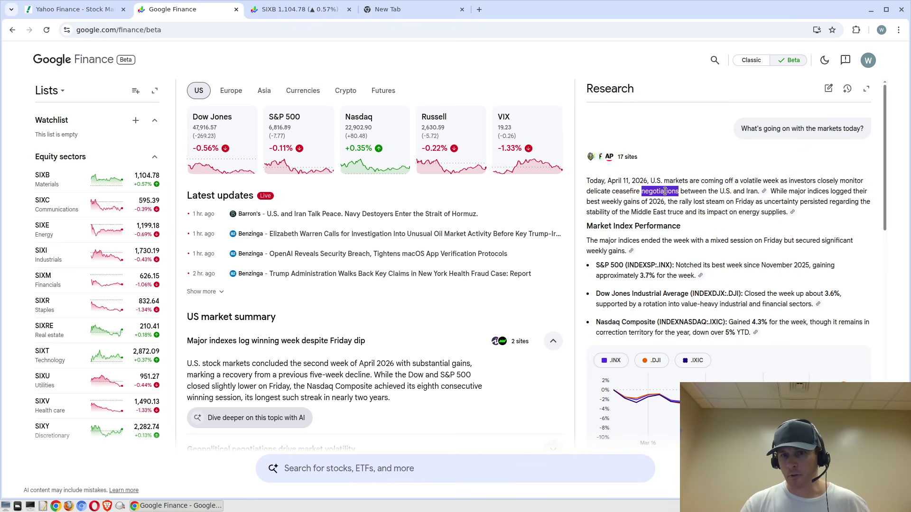
pyautogui.click(689, 213)
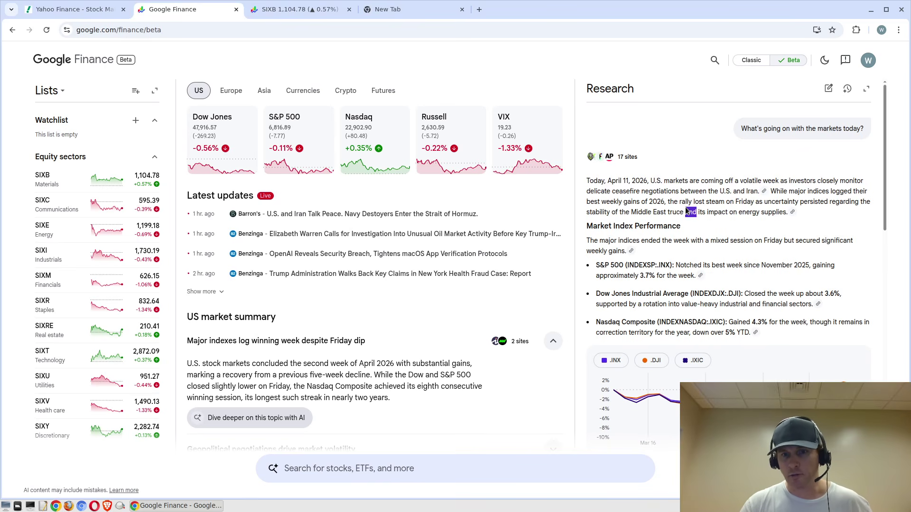
pyautogui.tripleClick(668, 189)
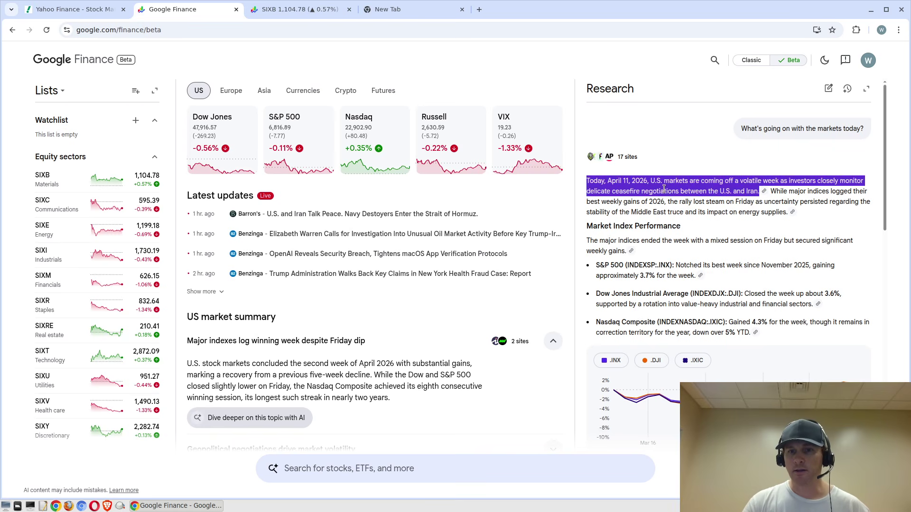
pyautogui.tripleClick(686, 188)
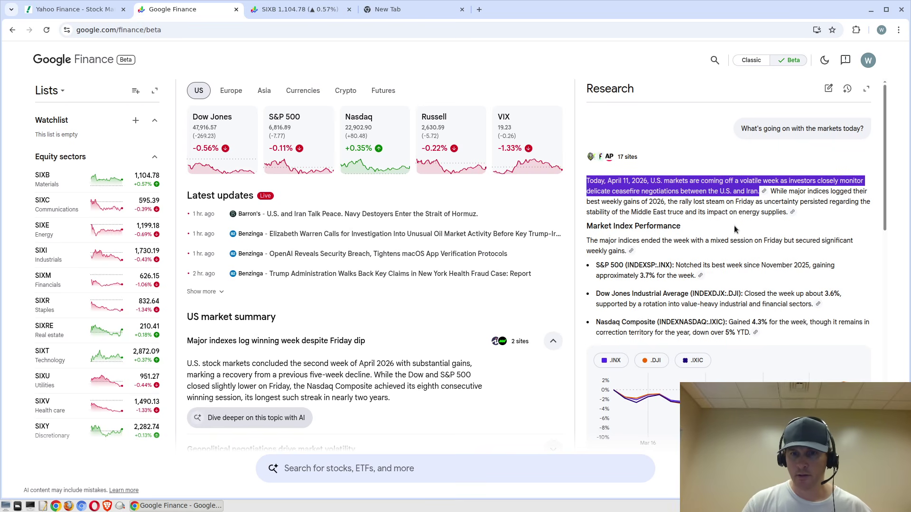
pyautogui.tripleClick(695, 199)
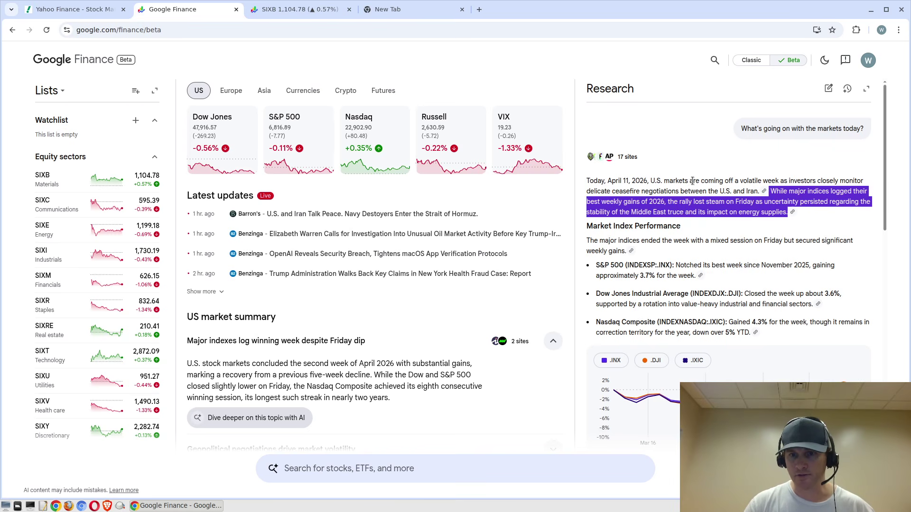
pyautogui.doubleClick(676, 181)
pyautogui.click(735, 182)
pyautogui.tripleClick(720, 183)
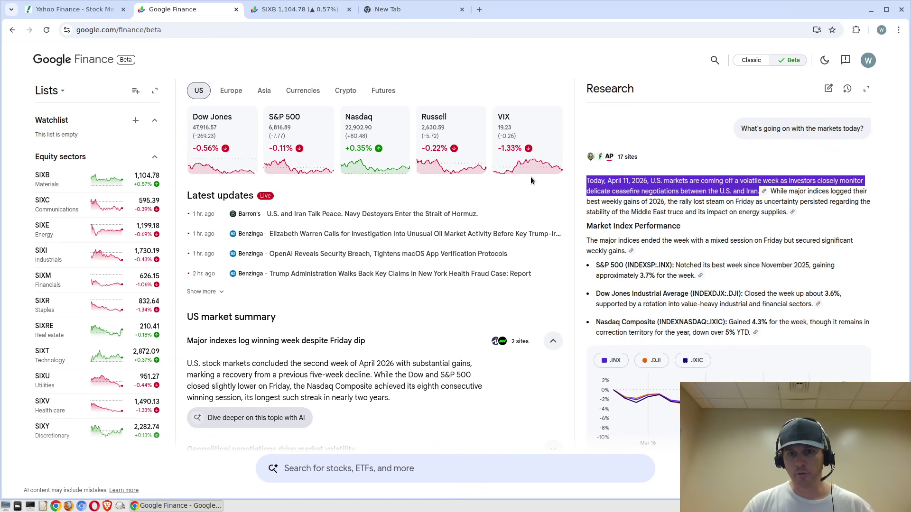
pyautogui.click(701, 133)
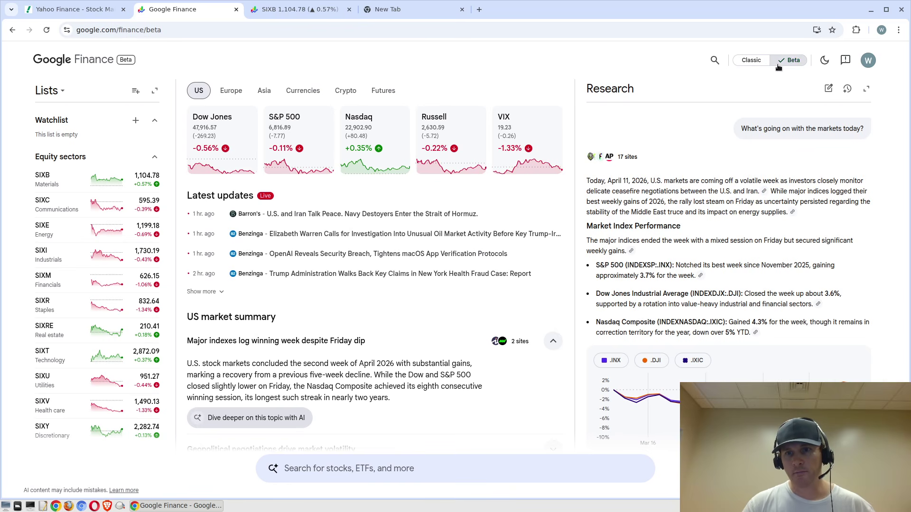
# View the Classic version of the home page, return to Beta, and check the suggested questions of its search box
pyautogui.click(753, 64)
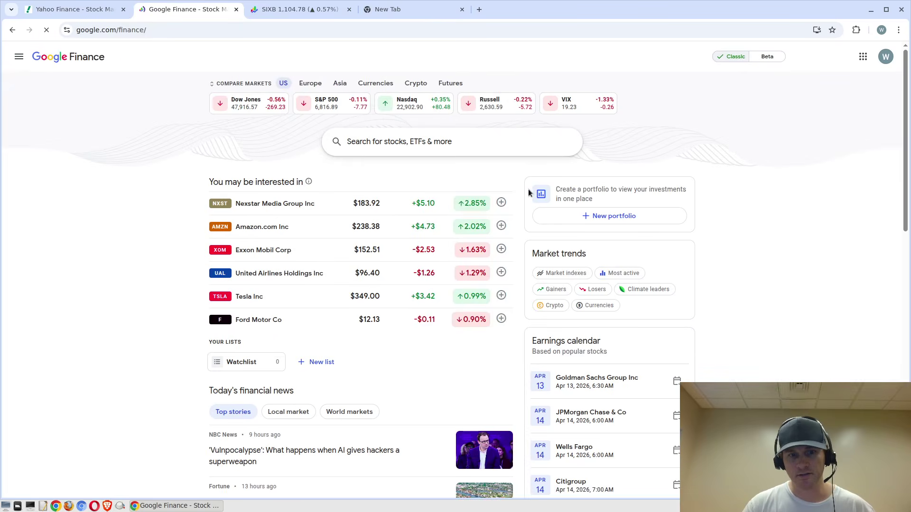
pyautogui.click(764, 60)
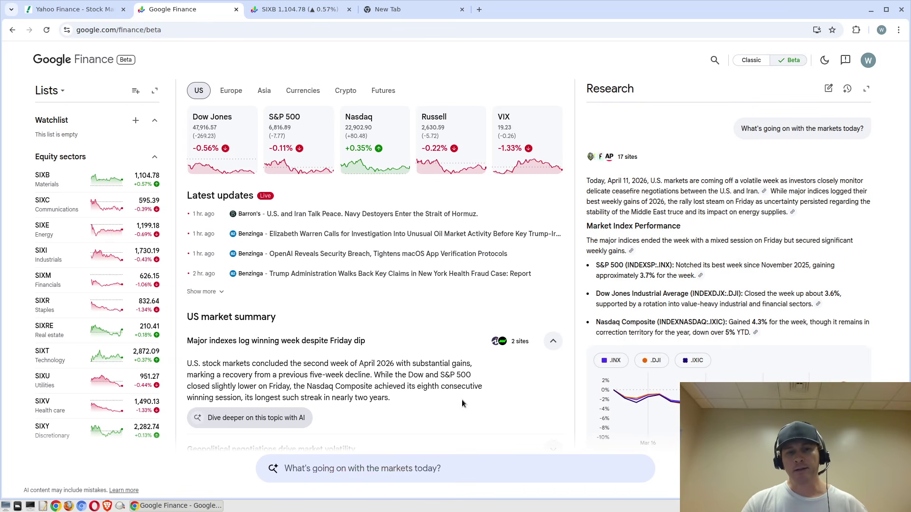
pyautogui.click(397, 468)
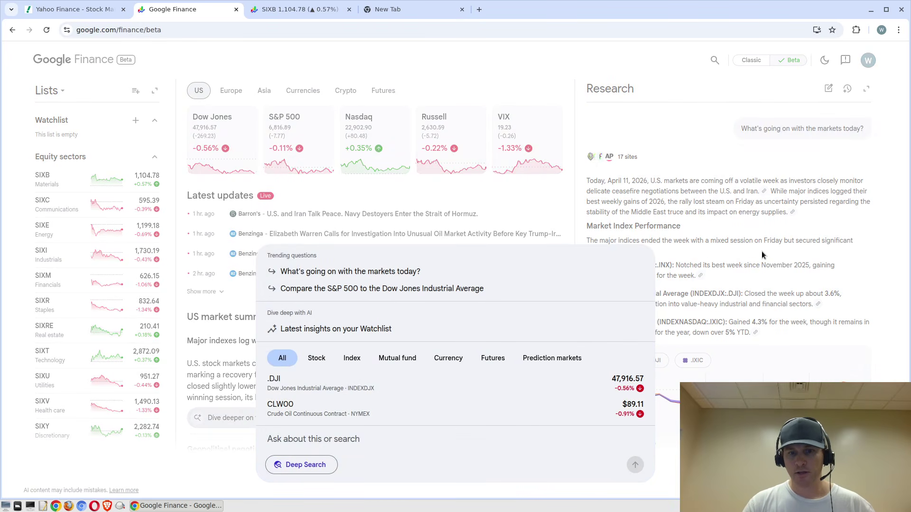
pyautogui.click(570, 191)
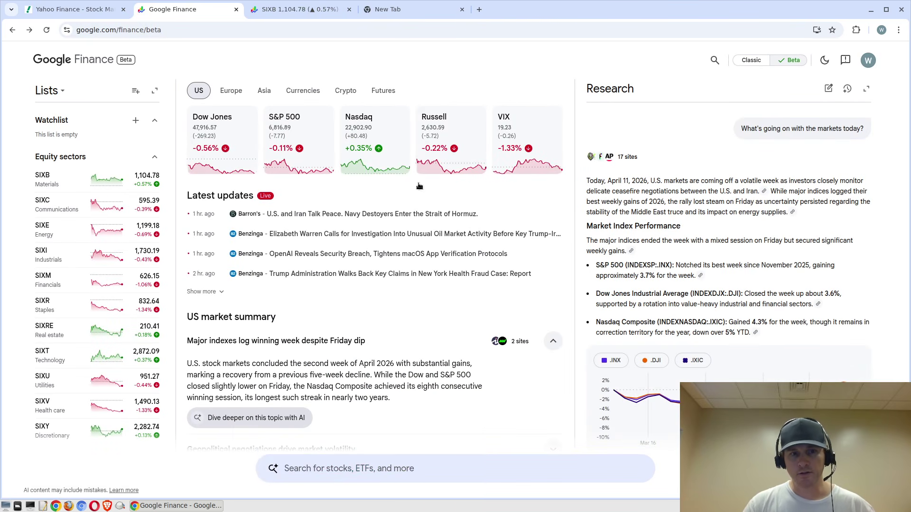
# Open the VIX index quote from the US markets overview in a new tab and switch to it
pyautogui.scroll(-2, 516, 206)
pyautogui.scroll(-1, 516, 205)
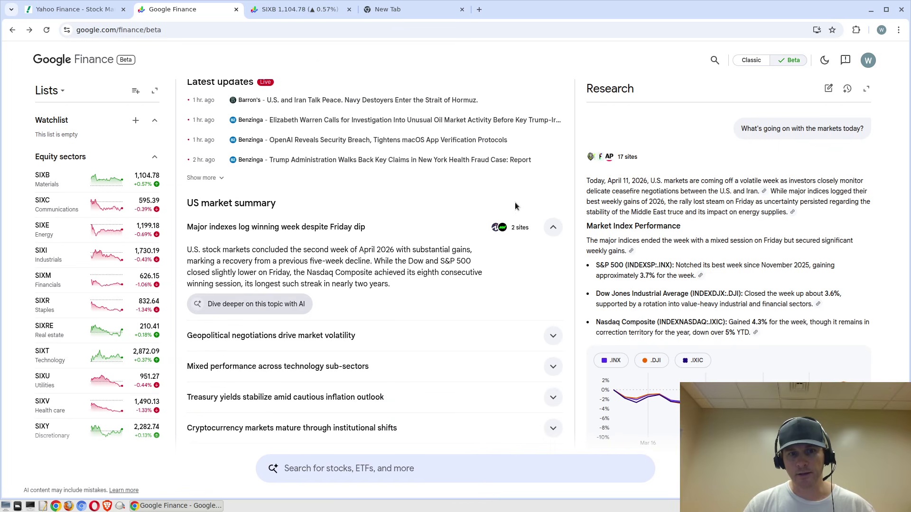
pyautogui.scroll(3, 514, 202)
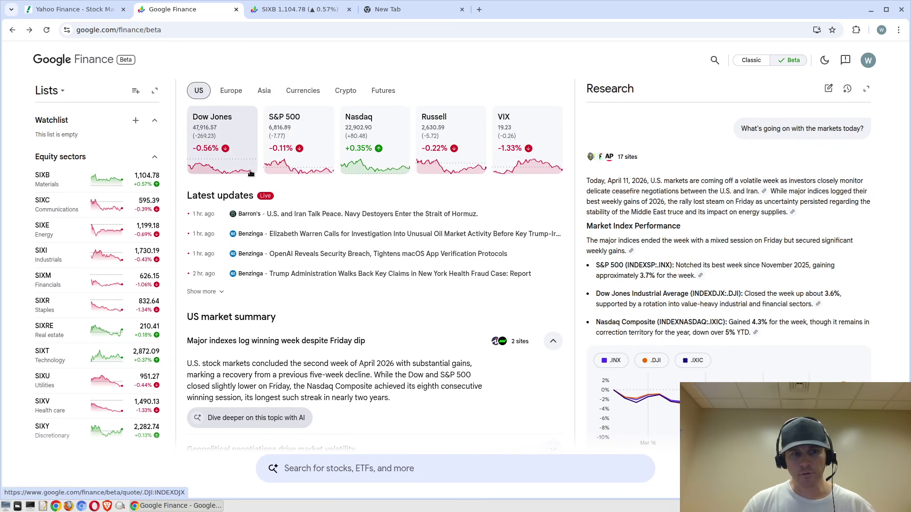
pyautogui.rightClick(518, 140)
pyautogui.click(519, 140)
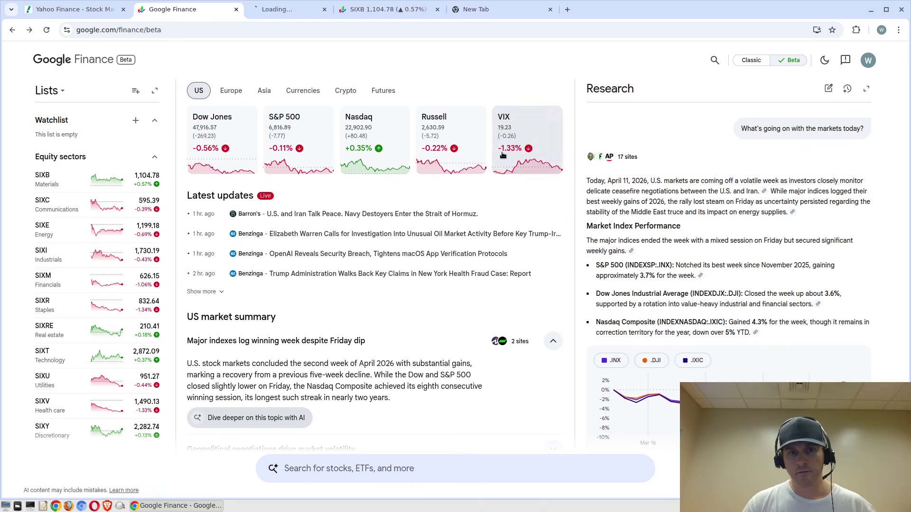
pyautogui.click(273, 14)
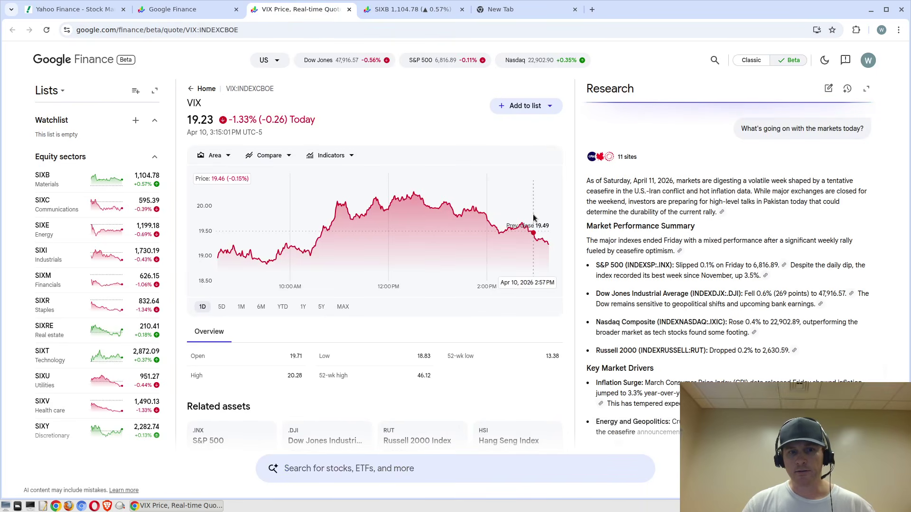
# Look through the VIX quote page and examine its chart over the 5D, 1M, 1Y and 6M ranges
pyautogui.scroll(-7, 533, 214)
pyautogui.scroll(-2, 551, 233)
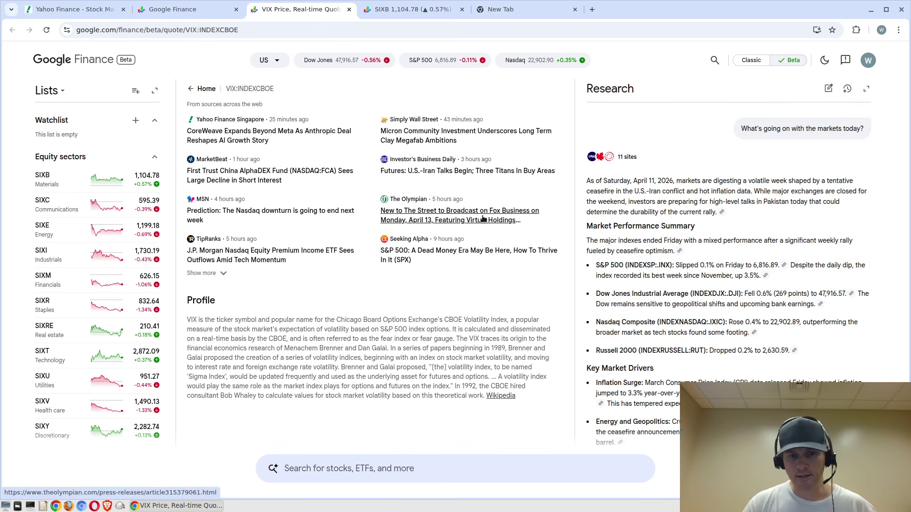
pyautogui.scroll(8, 538, 277)
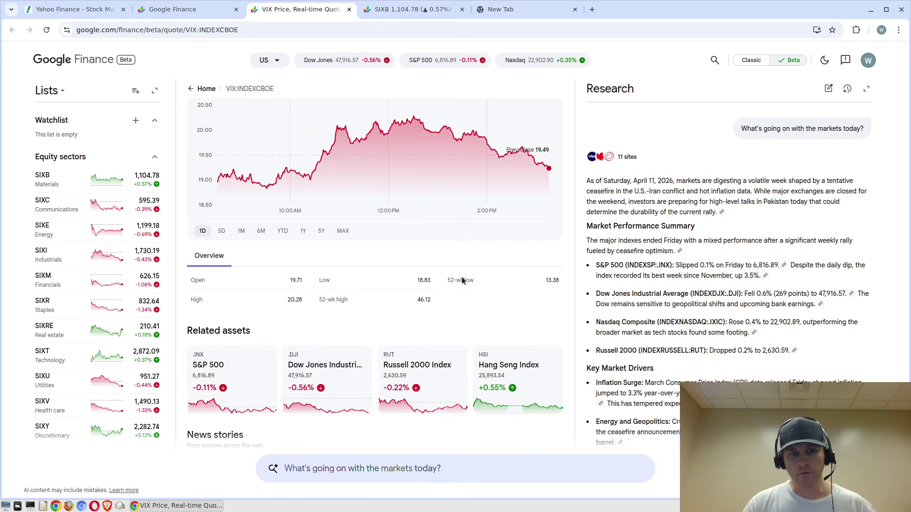
pyautogui.scroll(1, 462, 280)
pyautogui.click(221, 288)
pyautogui.click(241, 288)
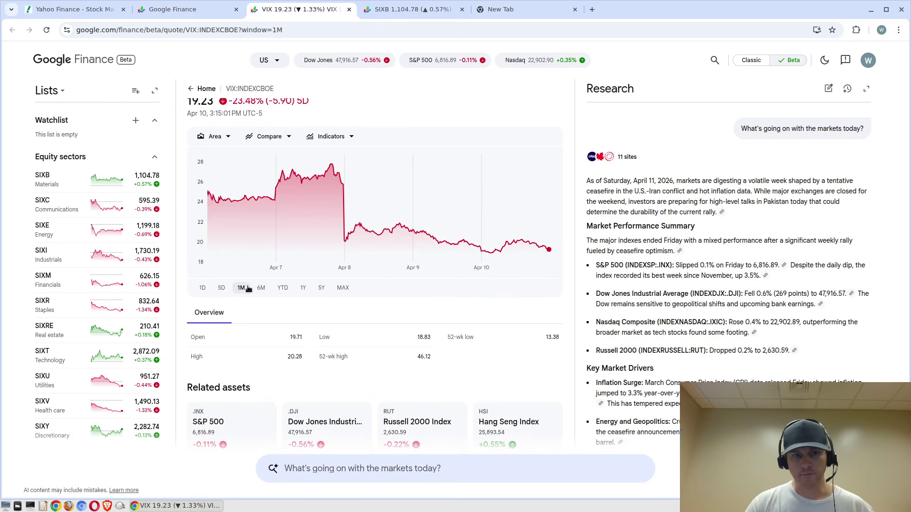
pyautogui.click(301, 291)
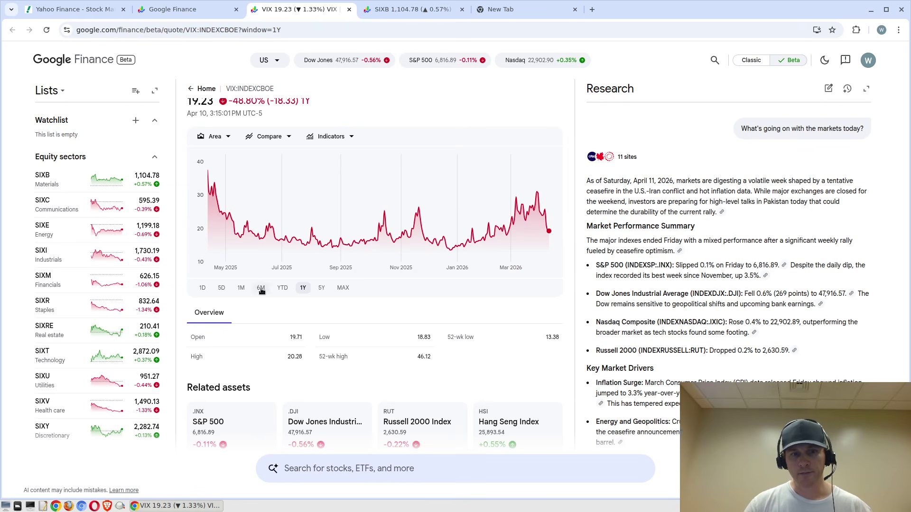
pyautogui.click(240, 289)
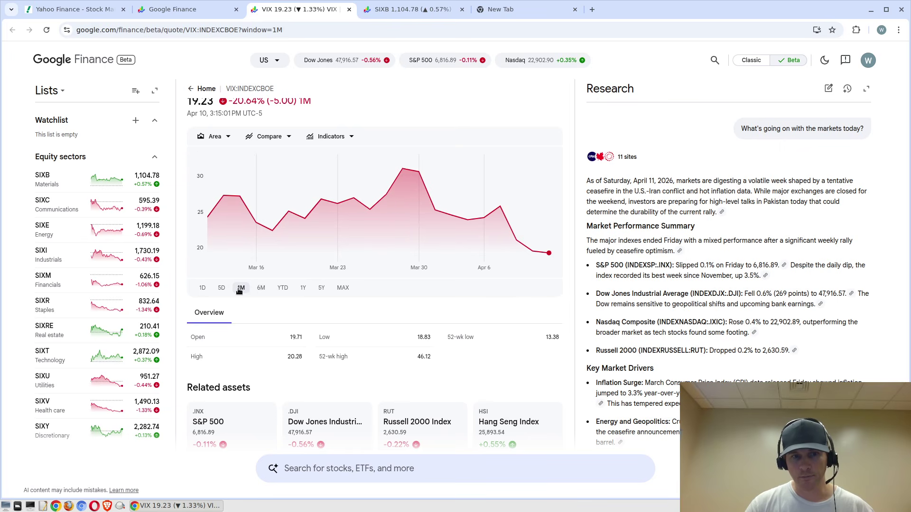
pyautogui.click(265, 291)
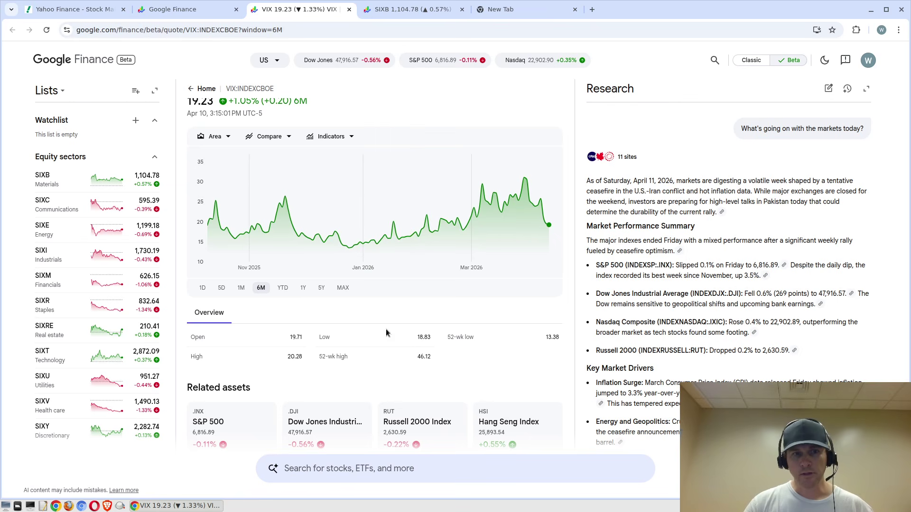
# On the home page tab, ask "Tell me all the public and private and government owned companies with a market cap of over 1 trillion USD"
pyautogui.click(363, 474)
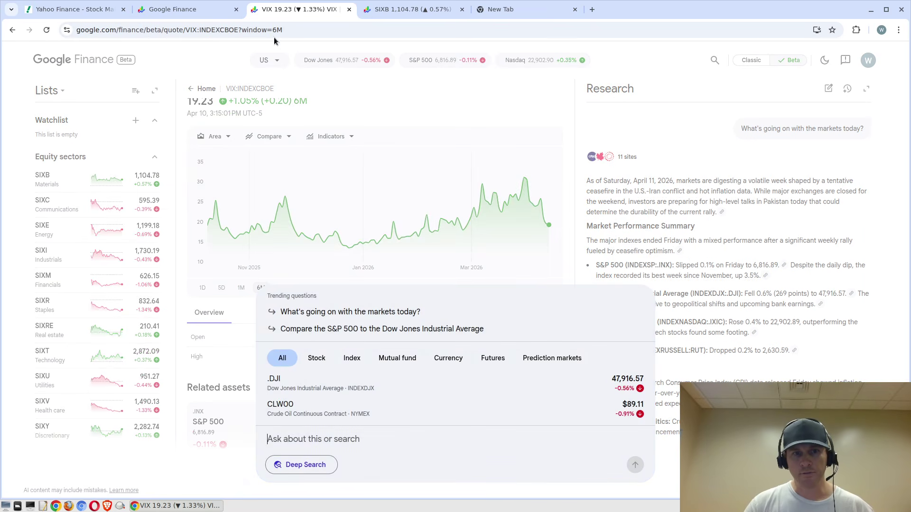
pyautogui.click(180, 9)
pyautogui.click(383, 467)
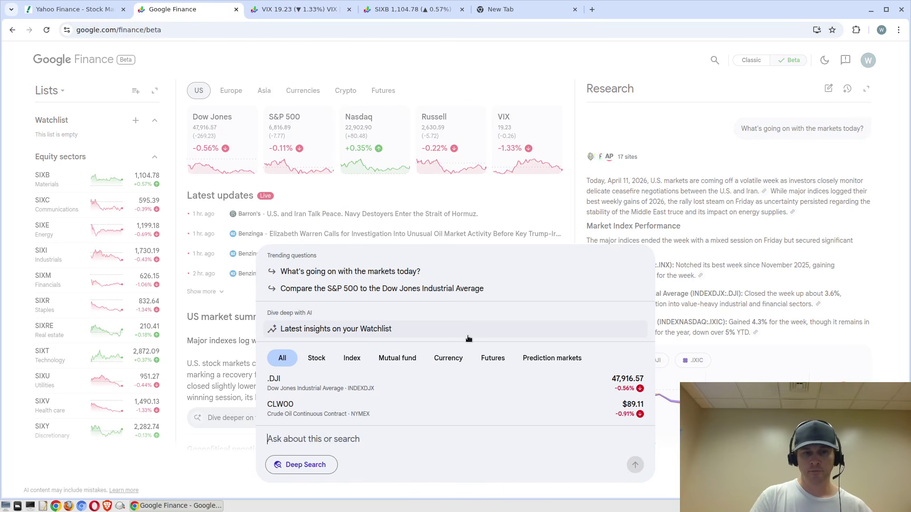
pyautogui.write('Tell me all the public and pri')
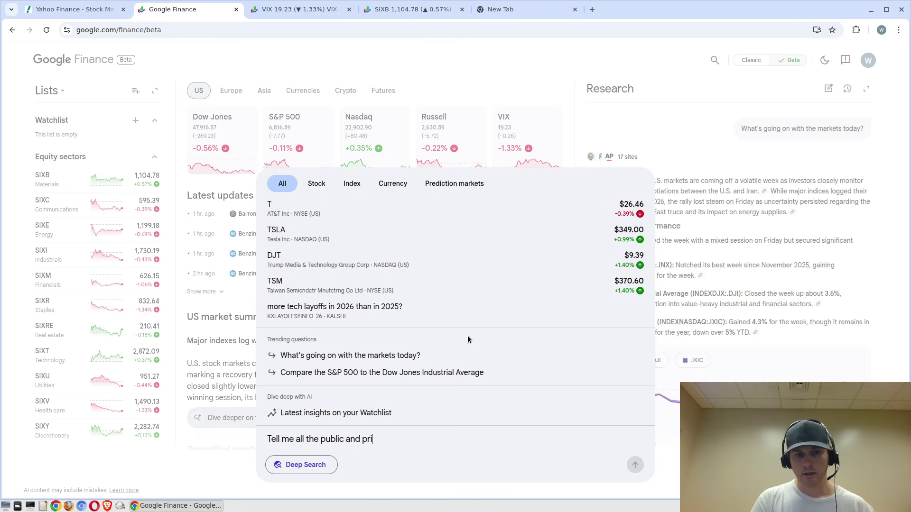
pyautogui.write('vate and governm')
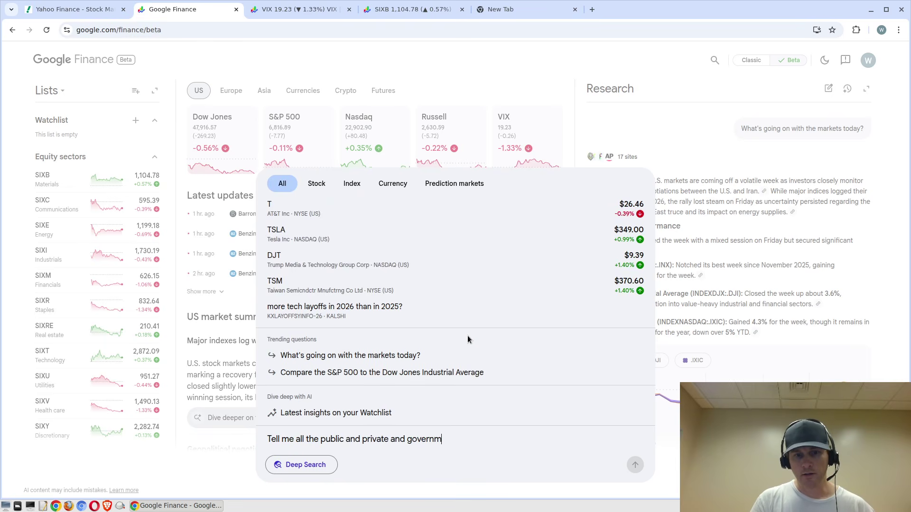
pyautogui.write('ent owned companies with a m')
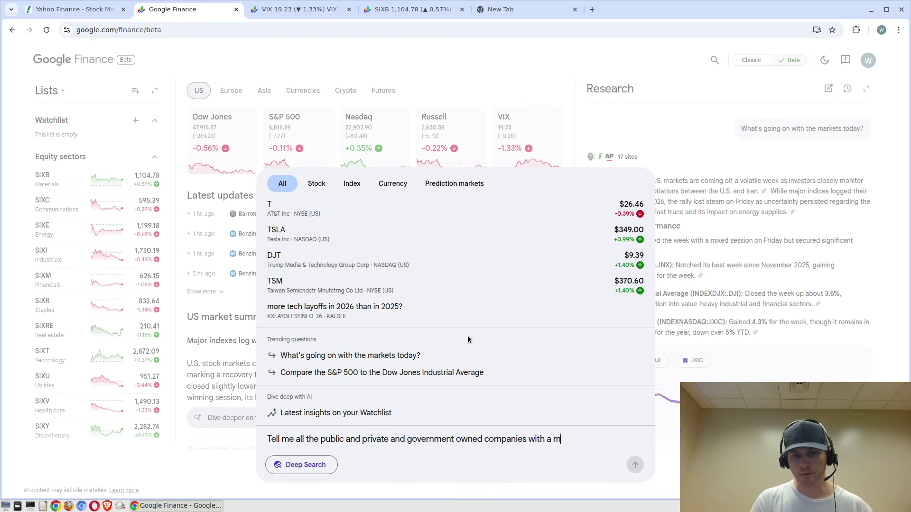
pyautogui.write('arket cap of over')
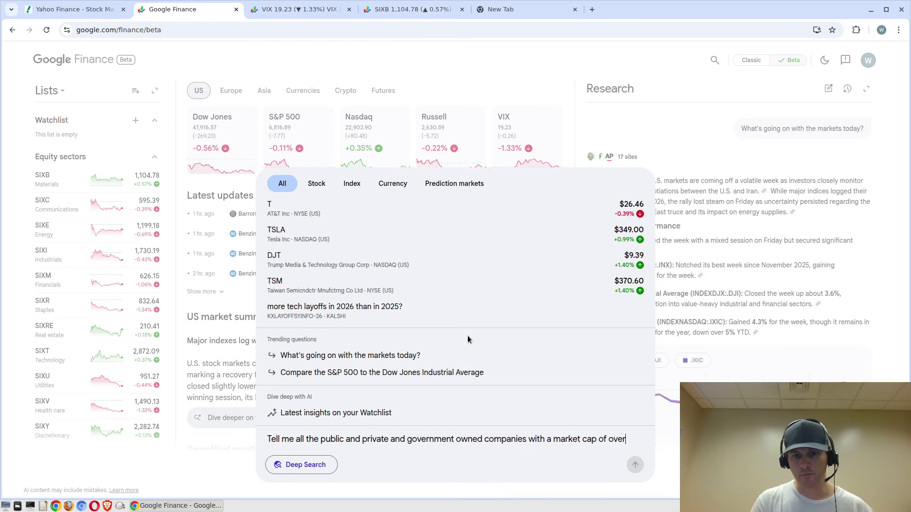
pyautogui.write(' 1 trillion USD')
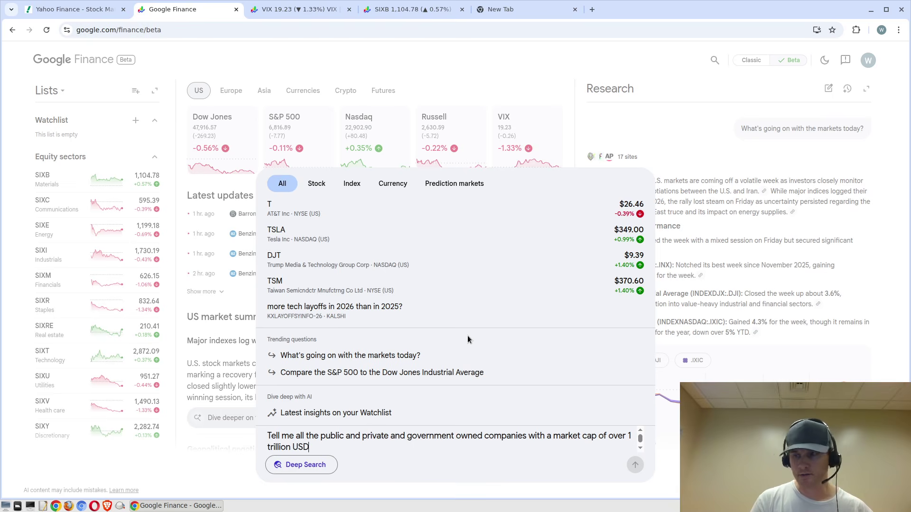
pyautogui.press('Return')
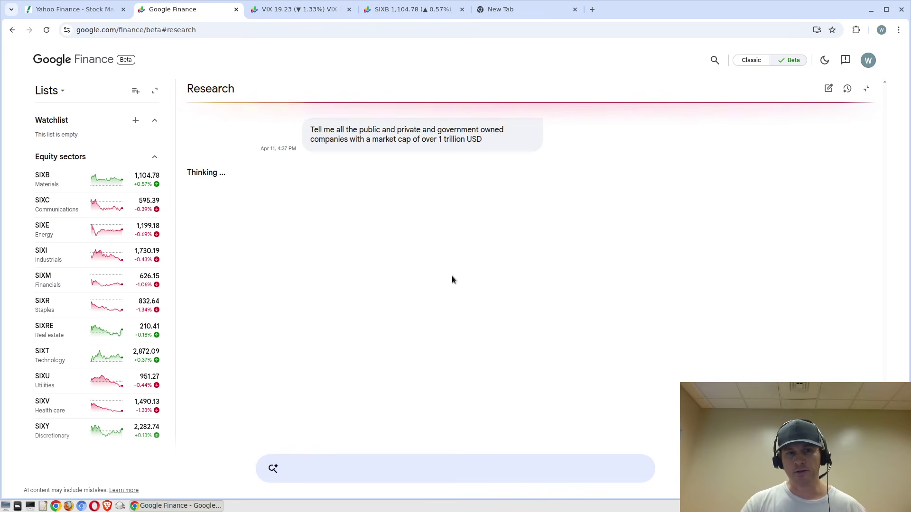
# Read the submitted question and the NVIDIA, Alphabet and Apple tickers in the answer's table of publicly traded companies
pyautogui.tripleClick(418, 137)
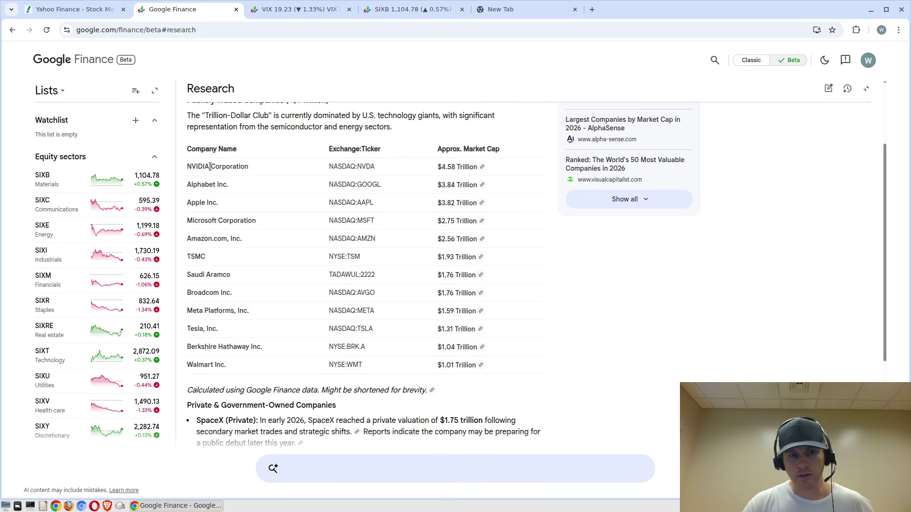
pyautogui.doubleClick(364, 166)
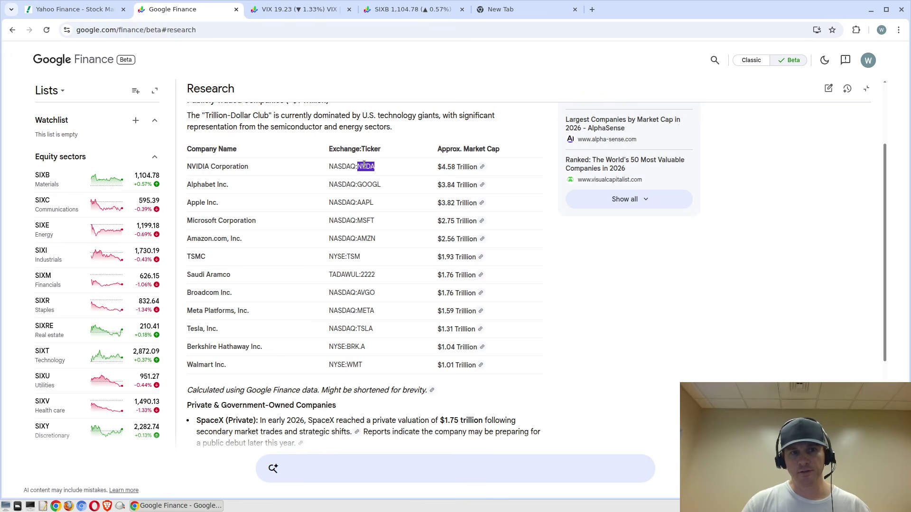
pyautogui.doubleClick(369, 185)
pyautogui.click(367, 203)
pyautogui.tripleClick(366, 203)
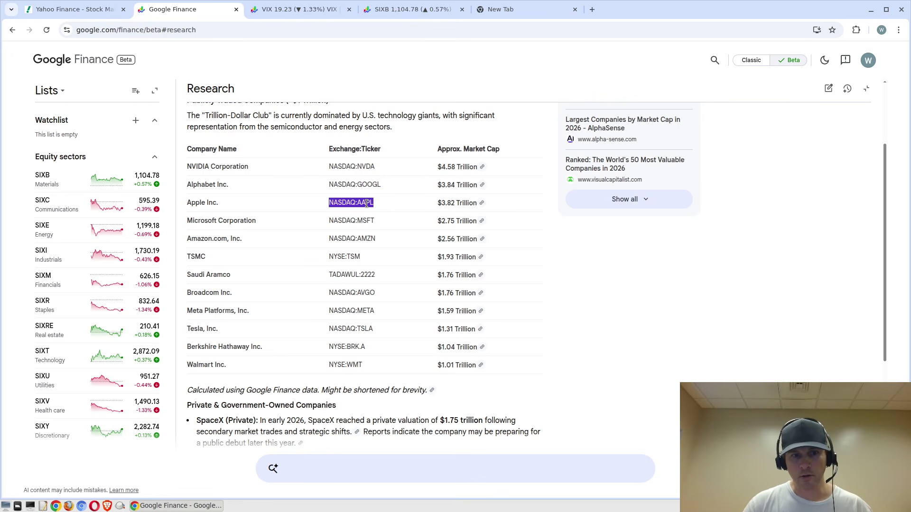
pyautogui.doubleClick(366, 203)
# Copy the ticker TSM from the companies table and use it to open the NYSE-listed stock's quote in the VIX tab
pyautogui.doubleClick(352, 257)
pyautogui.hotkey('ctrl', 'c')
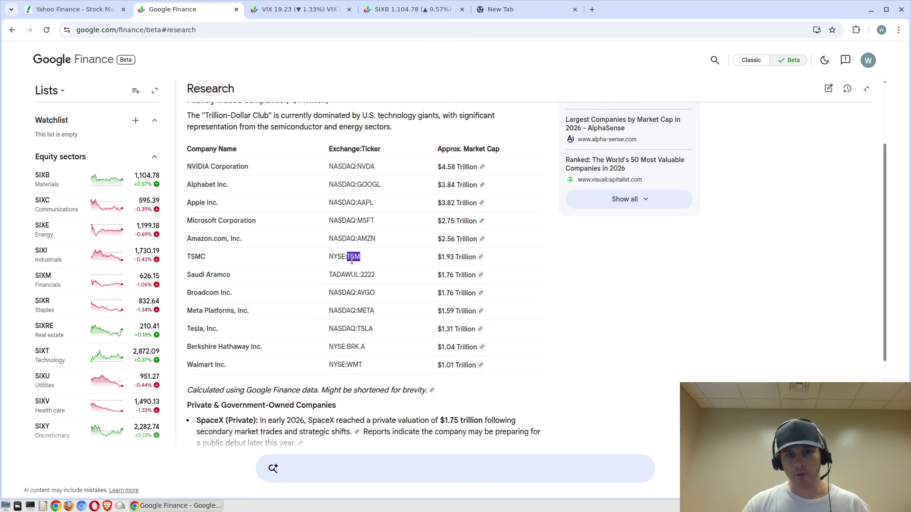
pyautogui.click(273, 9)
pyautogui.click(377, 200)
pyautogui.click(353, 460)
pyautogui.hotkey('ctrl', 'v')
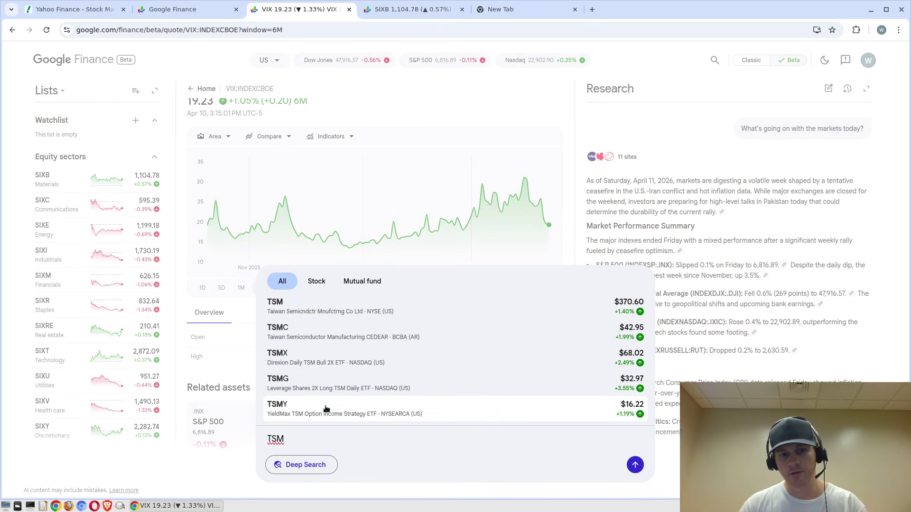
pyautogui.click(329, 310)
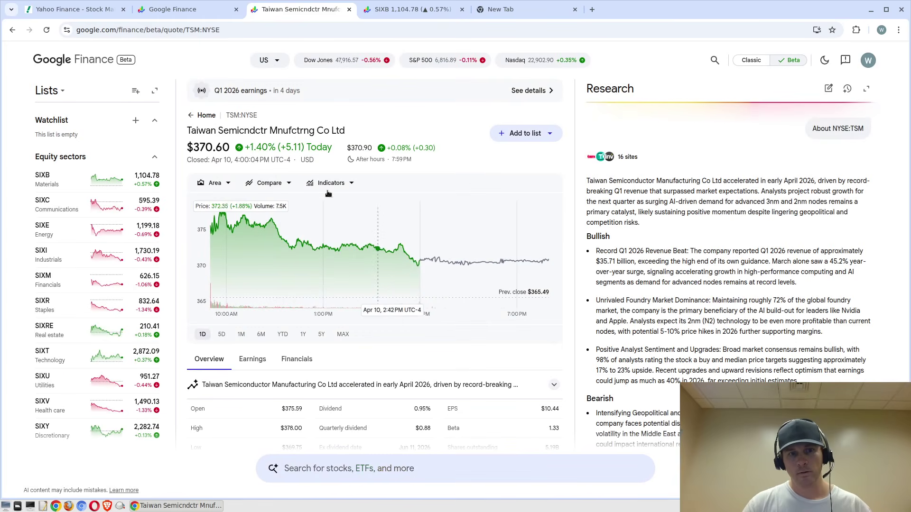
# Look over the Taiwan Semiconductor quote page and view its price chart over the 5D range
pyautogui.scroll(-3, 417, 220)
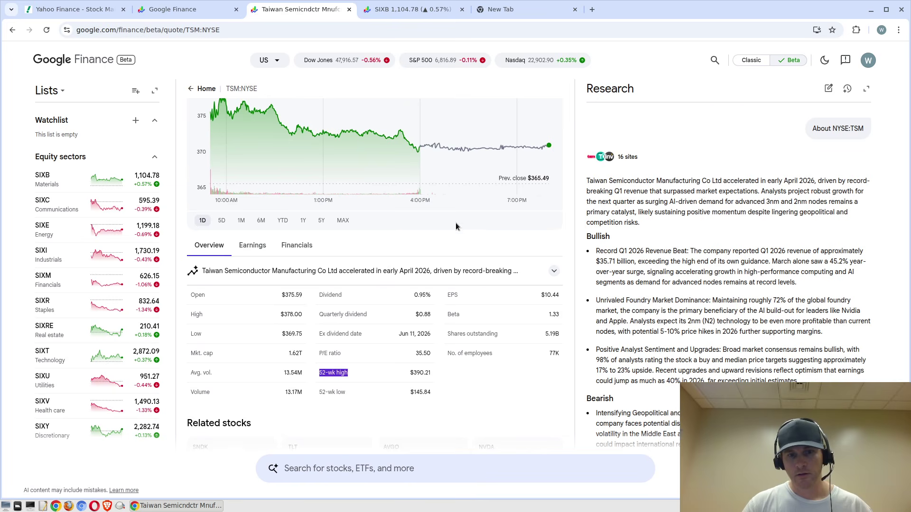
pyautogui.scroll(3, 440, 218)
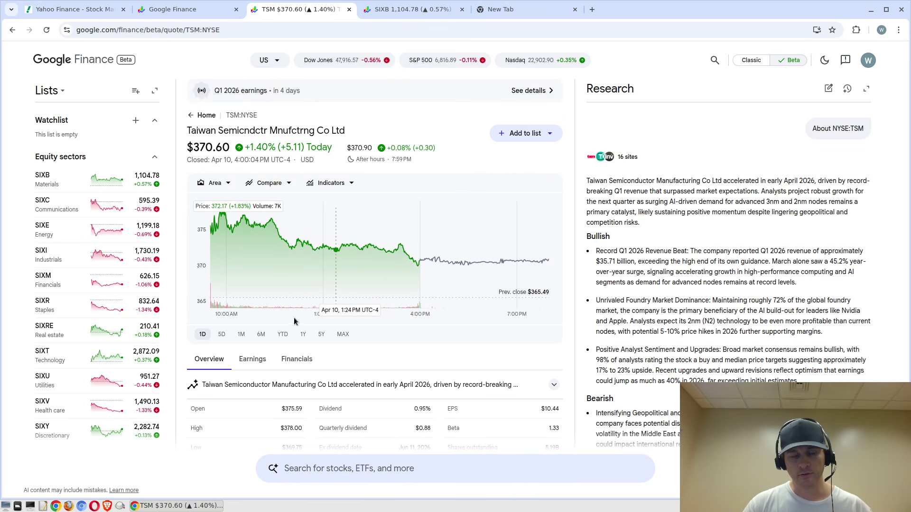
pyautogui.click(221, 334)
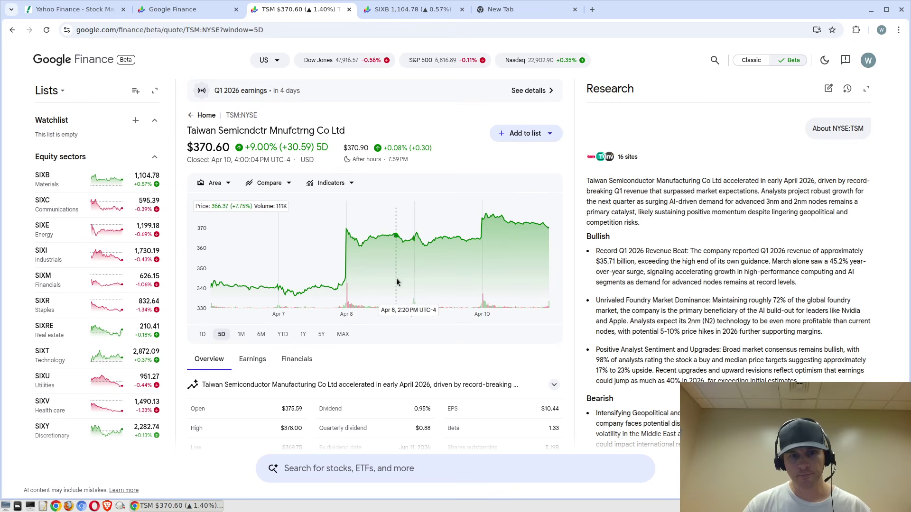
# Check Taiwan Semiconductor's market cap among the key statistics of its quote overview
pyautogui.scroll(-1, 382, 273)
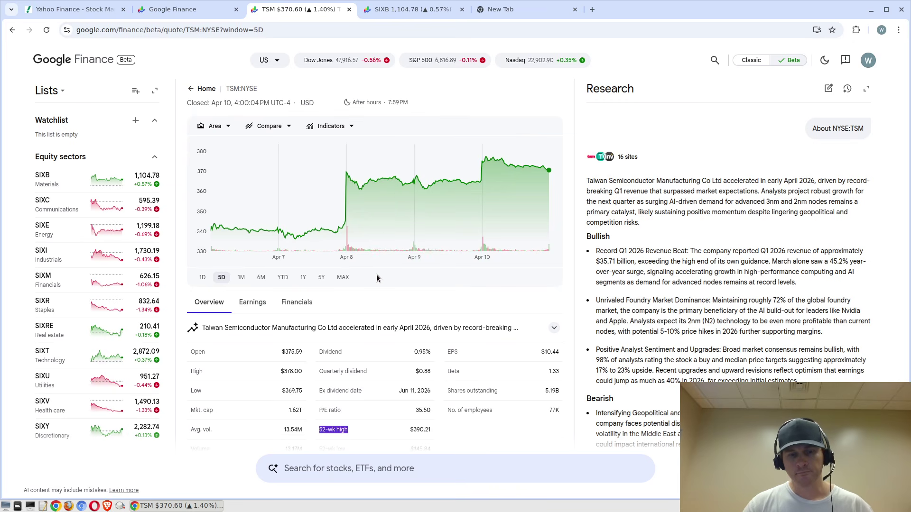
pyautogui.scroll(-1, 419, 383)
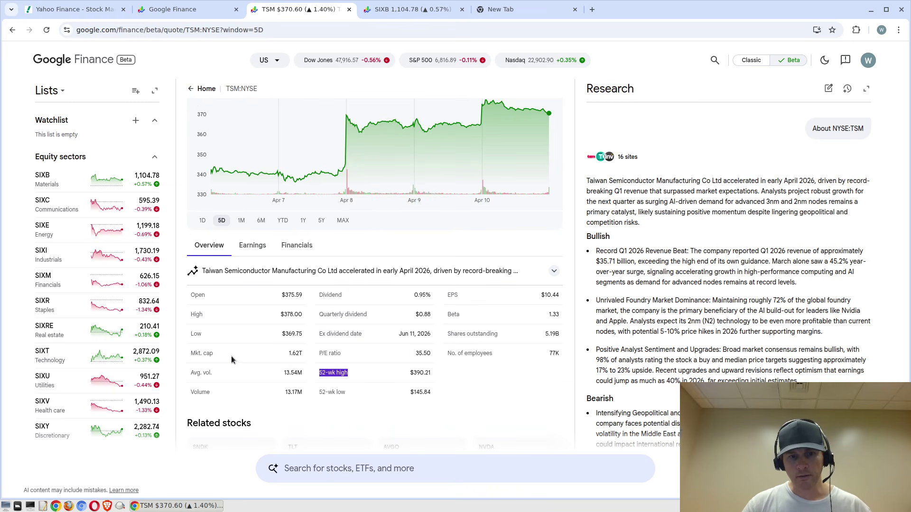
pyautogui.tripleClick(209, 356)
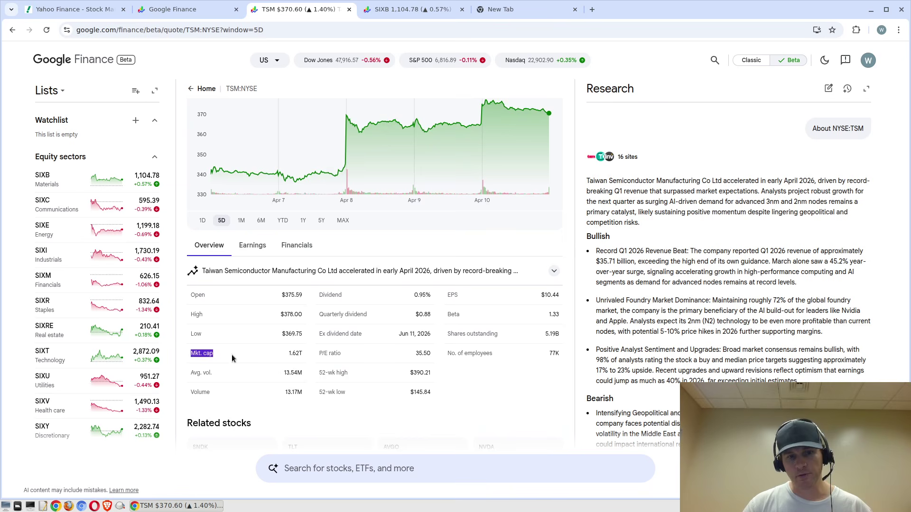
pyautogui.moveTo(290, 354); pyautogui.dragTo(304, 359)
pyautogui.doubleClick(290, 354)
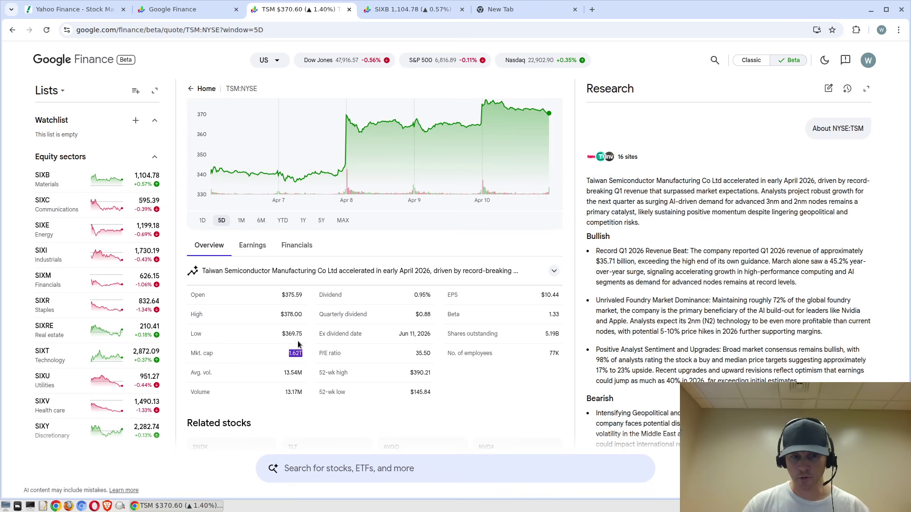
pyautogui.doubleClick(294, 335)
pyautogui.doubleClick(291, 355)
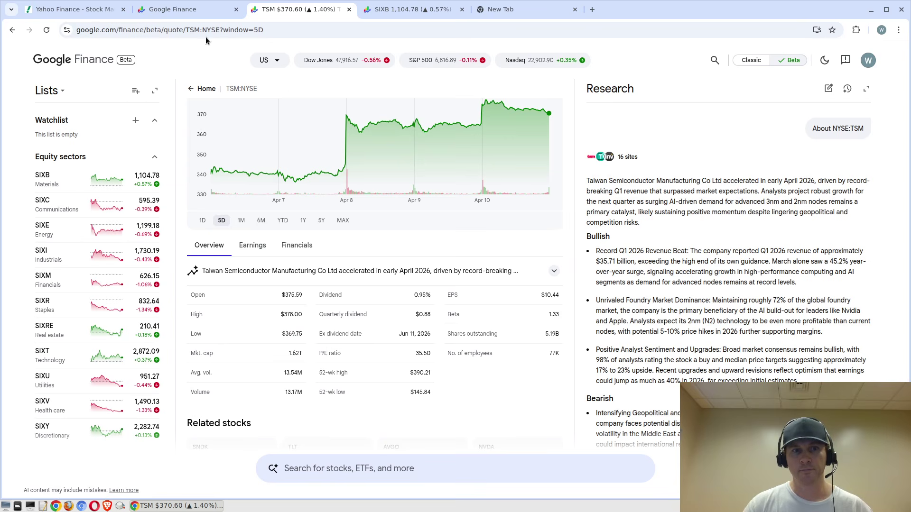
# Return to the trillion-dollar companies answer in the Google Finance tab and read the company names from Saudi Aramco down to Walmart
pyautogui.click(214, 9)
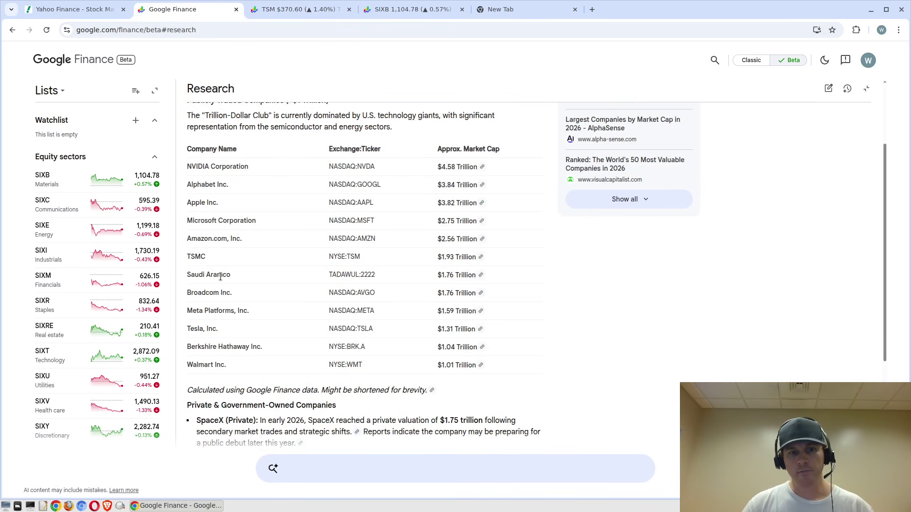
pyautogui.moveTo(231, 276); pyautogui.dragTo(187, 275)
pyautogui.doubleClick(203, 292)
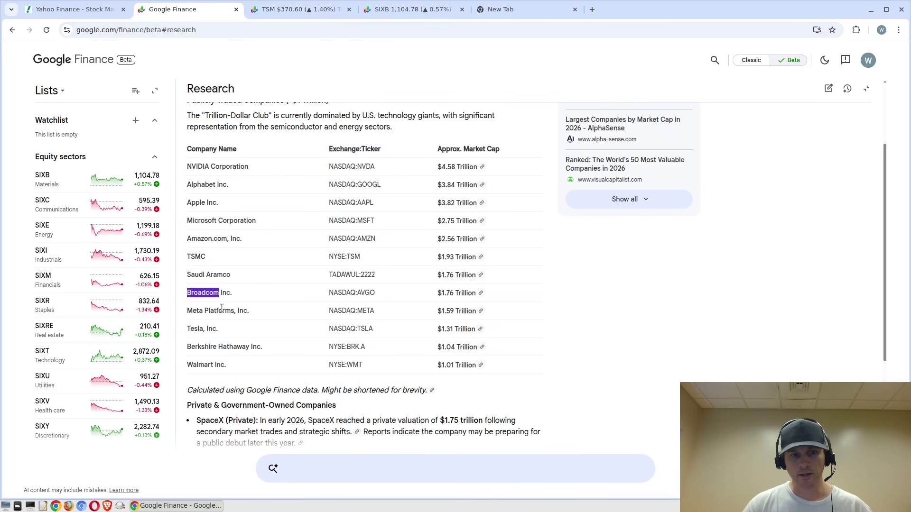
pyautogui.doubleClick(222, 311)
pyautogui.doubleClick(195, 328)
pyautogui.doubleClick(234, 347)
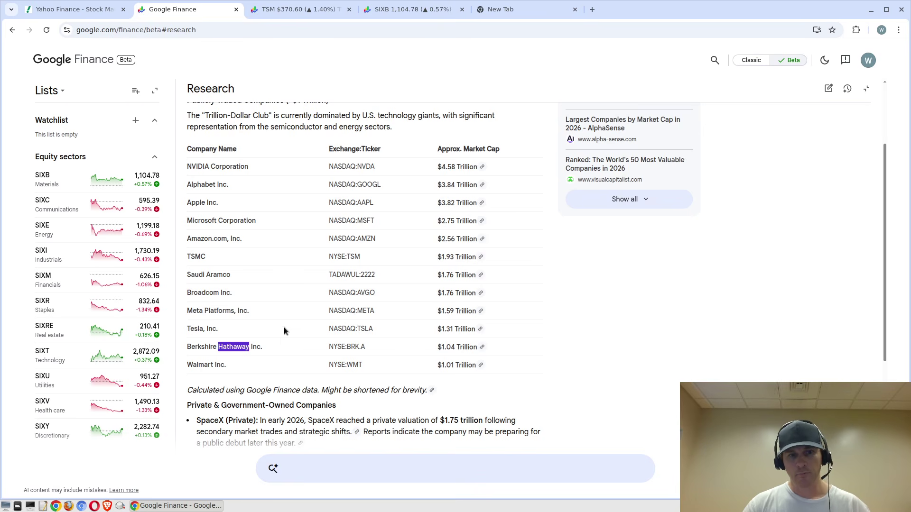
pyautogui.click(206, 367)
# Examine the NVIDIA, Alphabet, TSMC and Microsoft entries in the company name column of the table
pyautogui.moveTo(200, 188); pyautogui.dragTo(198, 177)
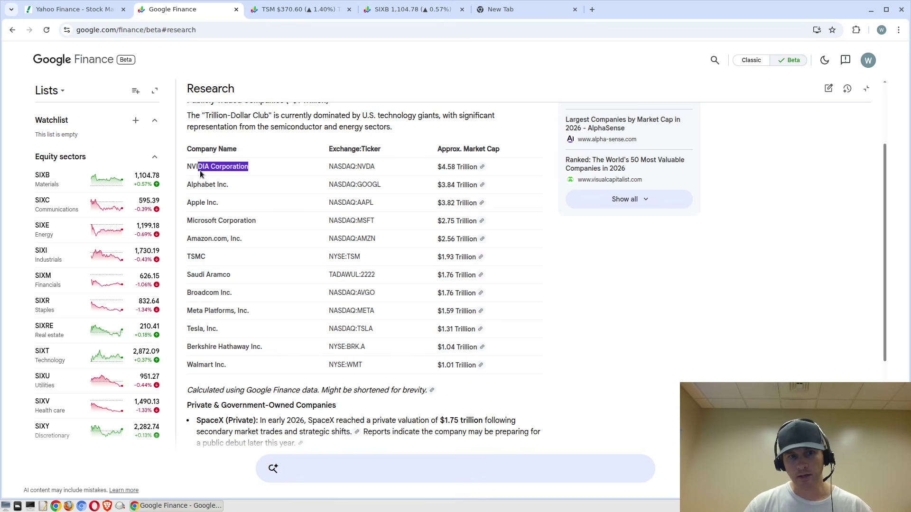
pyautogui.tripleClick(207, 183)
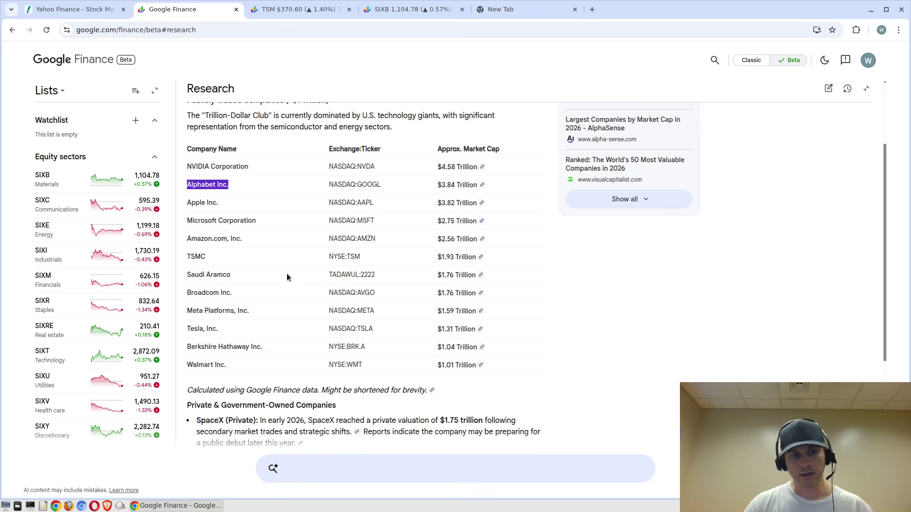
pyautogui.click(191, 262)
pyautogui.doubleClick(191, 257)
pyautogui.click(207, 248)
pyautogui.doubleClick(207, 221)
pyautogui.doubleClick(227, 221)
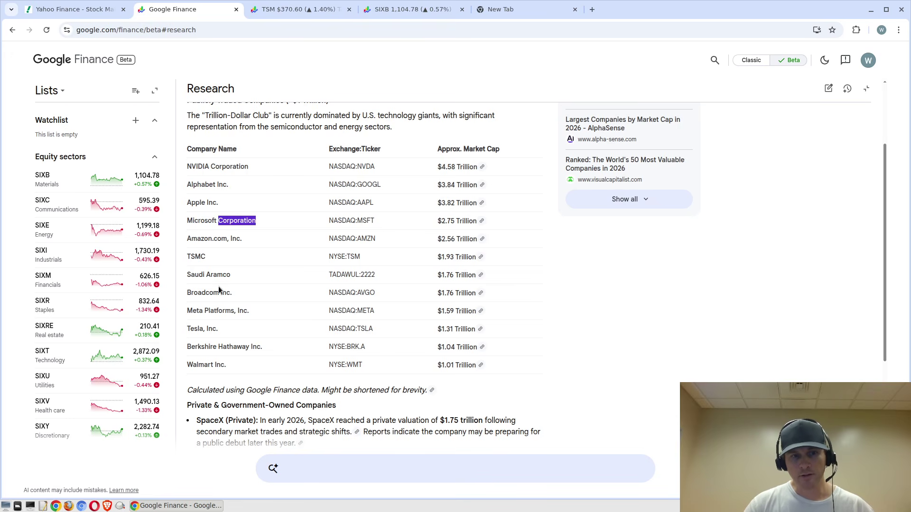
# Examine the Broadcom and Saudi Aramco entries in the companies table, and go back over the Alphabet entry
pyautogui.click(212, 290)
pyautogui.doubleClick(212, 292)
pyautogui.doubleClick(220, 274)
pyautogui.click(219, 275)
pyautogui.tripleClick(219, 276)
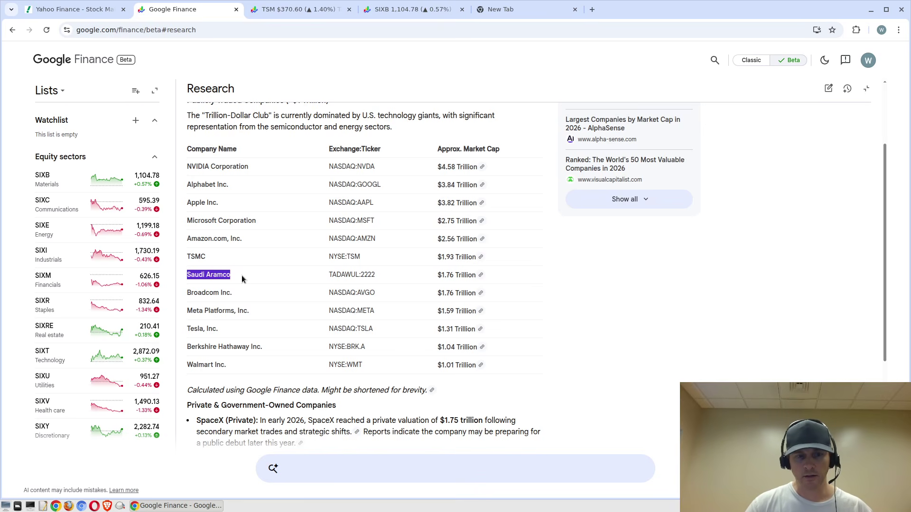
pyautogui.click(278, 277)
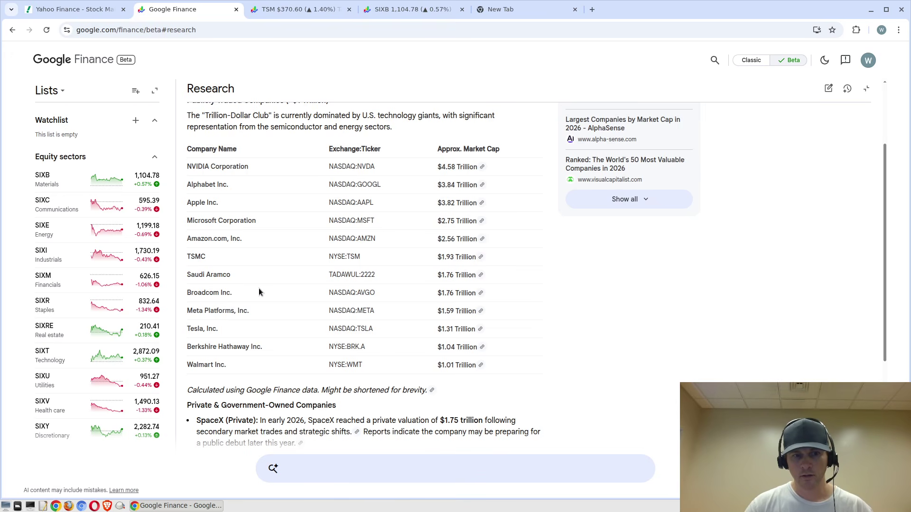
pyautogui.doubleClick(207, 183)
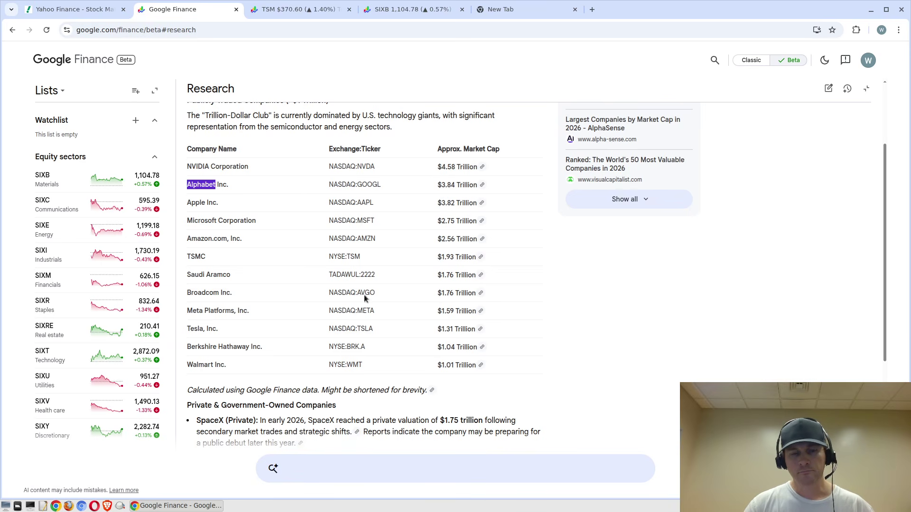
pyautogui.scroll(-1, 317, 312)
pyautogui.scroll(1, 318, 313)
# Start a new research question reading "give me all the historical USD to JPY data from 2020 to now."
pyautogui.click(348, 468)
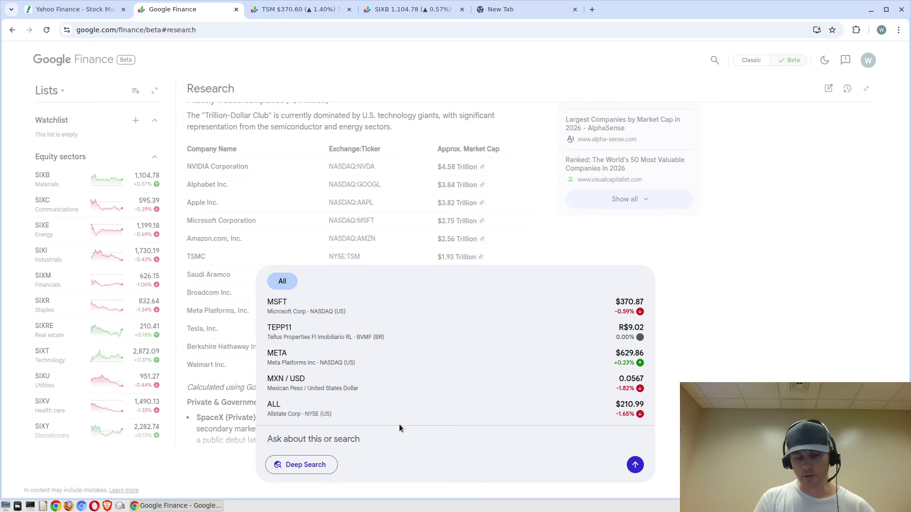
pyautogui.write('give ')
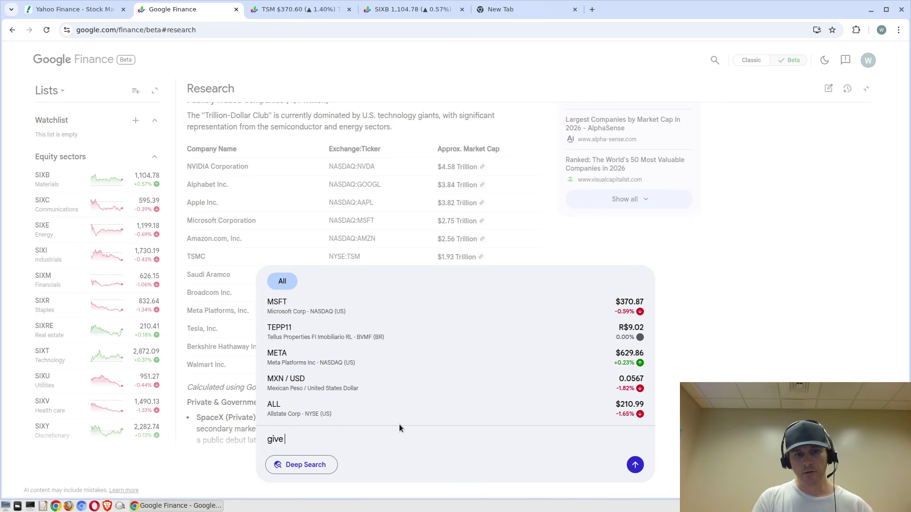
pyautogui.write('me all the history')
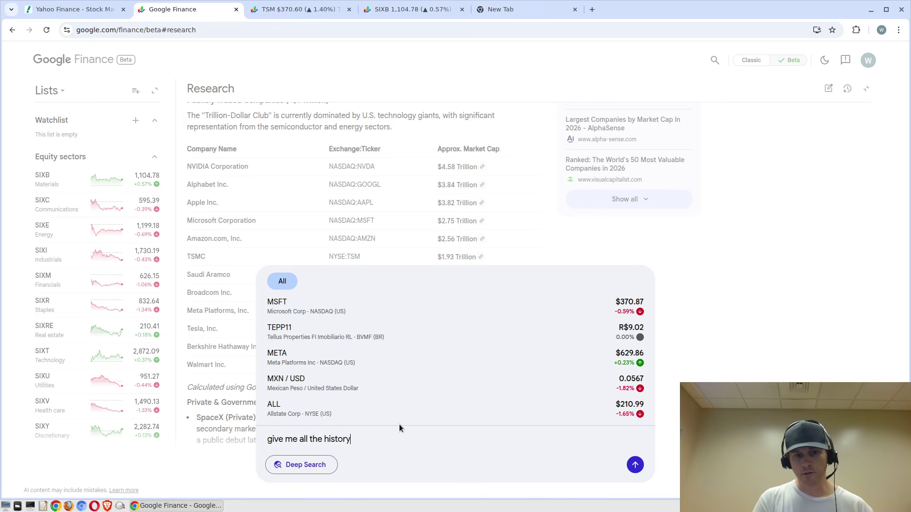
pyautogui.press('BackSpace')
pyautogui.write('ical USD to')
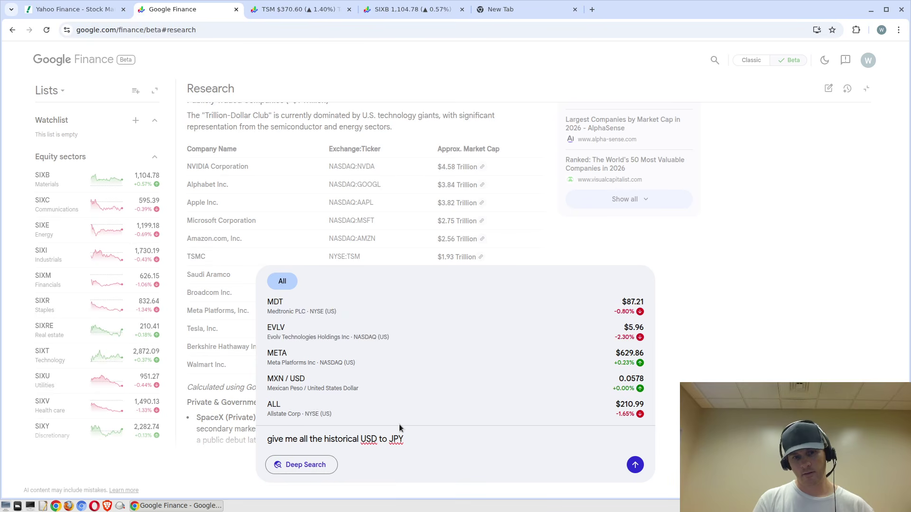
pyautogui.write('JPY data fro')
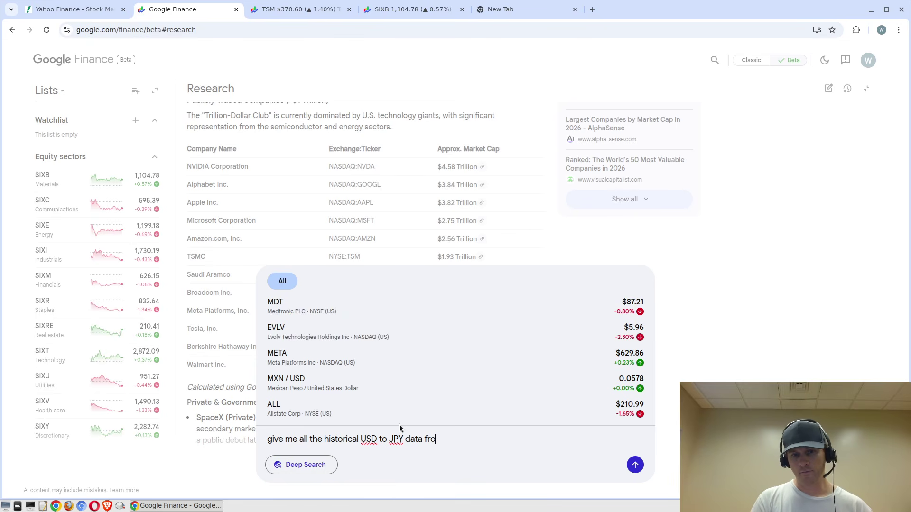
pyautogui.write('m 2020 to ')
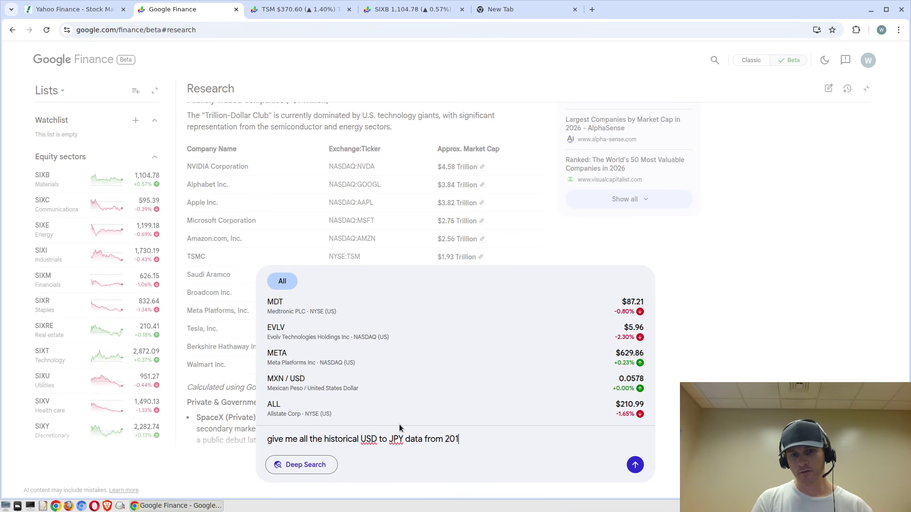
pyautogui.write('now. ')
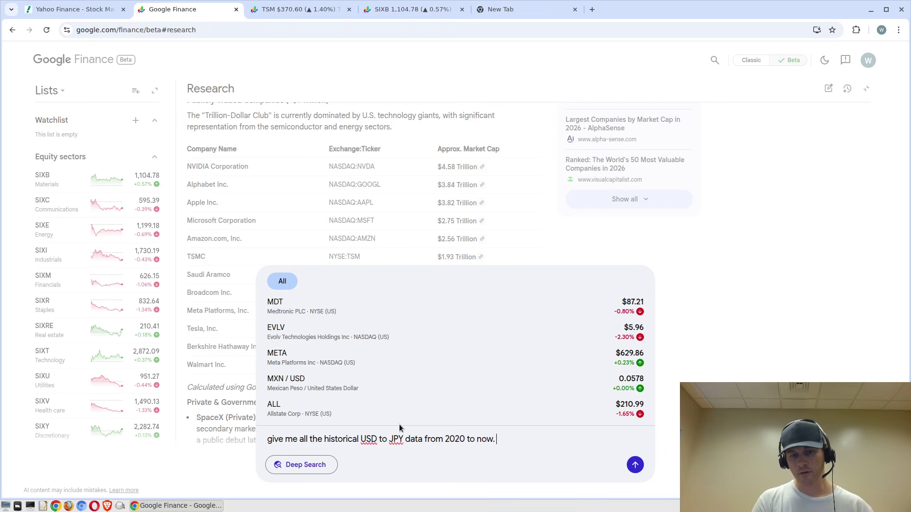
# Extend the question with "Give all the exchange rates for every day and give it in a csv file and"
pyautogui.write('GIve all the exchange r')
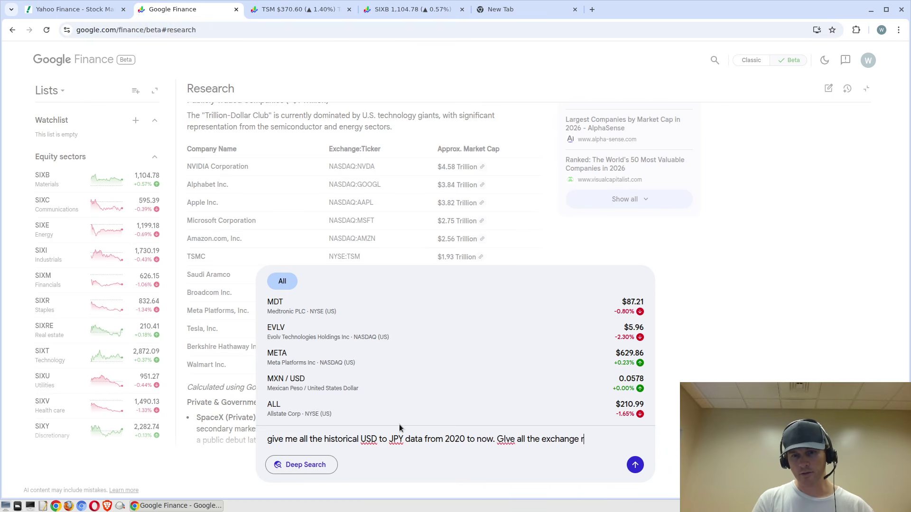
pyautogui.write('ates for every day a')
pyautogui.write('nd give it in a csv')
pyautogui.write(' forma')
pyautogui.press('BackSpace')
pyautogui.press('BackSpace')
pyautogui.press('BackSpace')
pyautogui.press('BackSpace')
pyautogui.press('BackSpace')
pyautogui.write('file and')
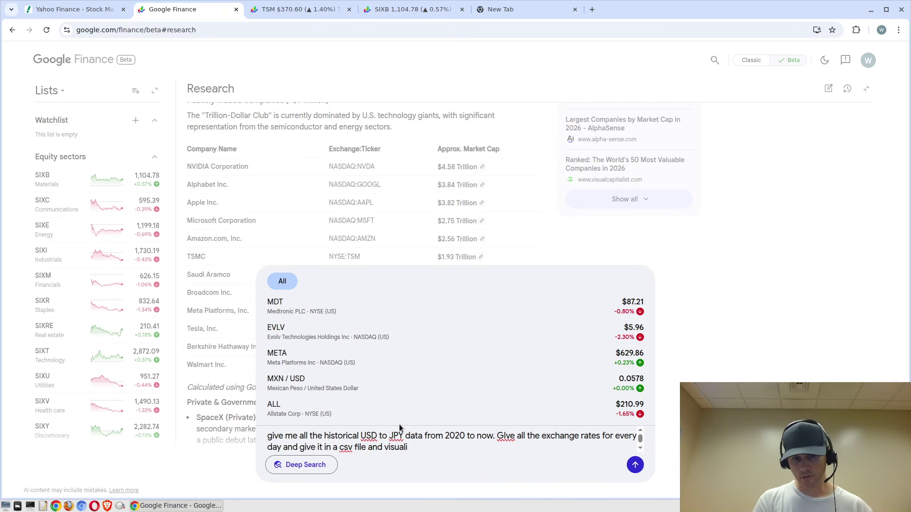
# Complete the question's second sentence with "visualize it in a line chart."
pyautogui.write('visualize it in a bar cha')
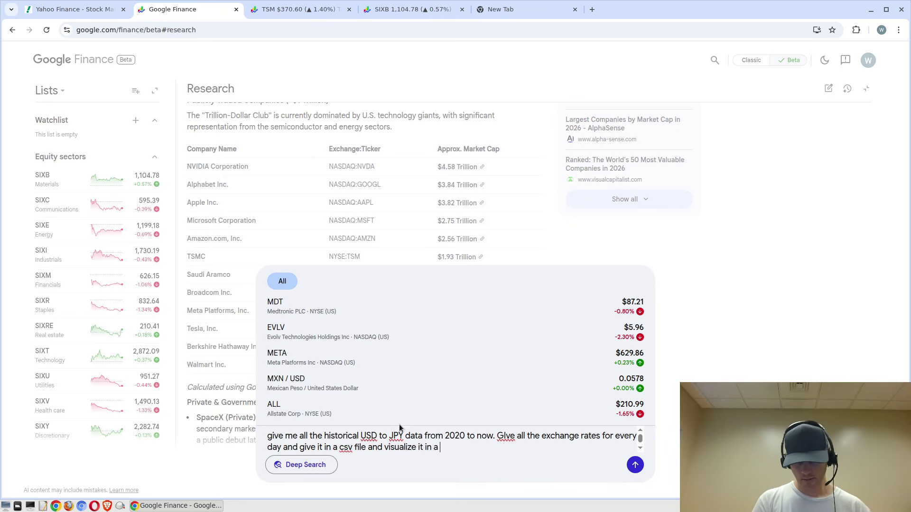
pyautogui.press('BackSpace')
pyautogui.press('BackSpace')
pyautogui.press('BackSpace')
pyautogui.press('BackSpace')
pyautogui.press('BackSpace')
pyautogui.press('BackSpace')
pyautogui.press('BackSpace')
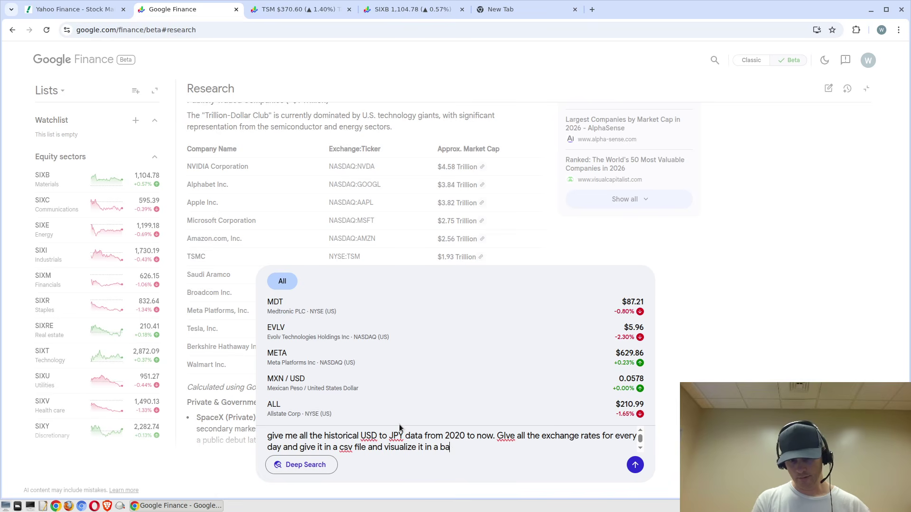
pyautogui.write('line chart.')
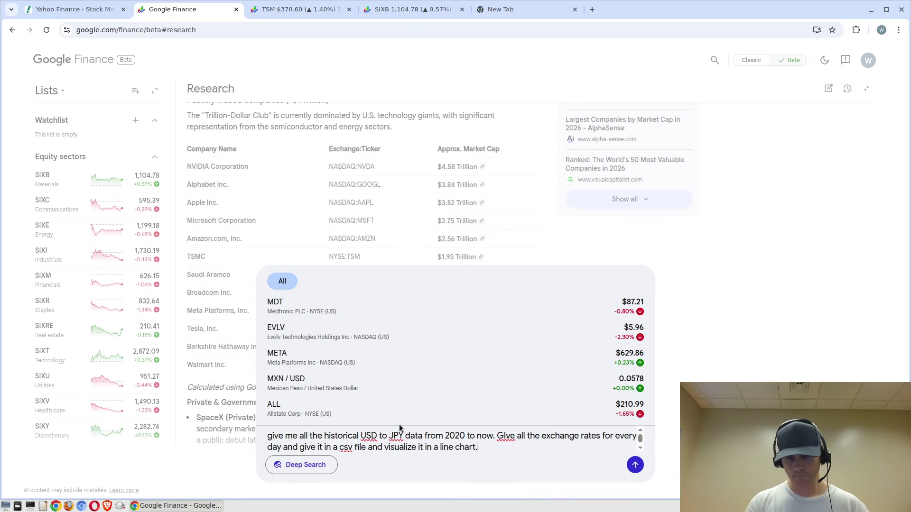
# Correct the capitalization of the second sentence's first word to "Give" and submit the question
pyautogui.doubleClick(507, 436)
pyautogui.write('Give')
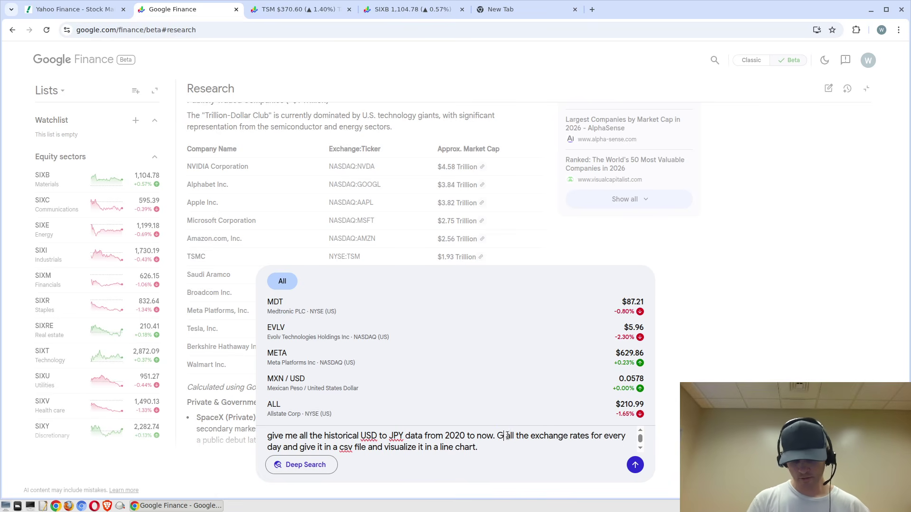
pyautogui.click(634, 465)
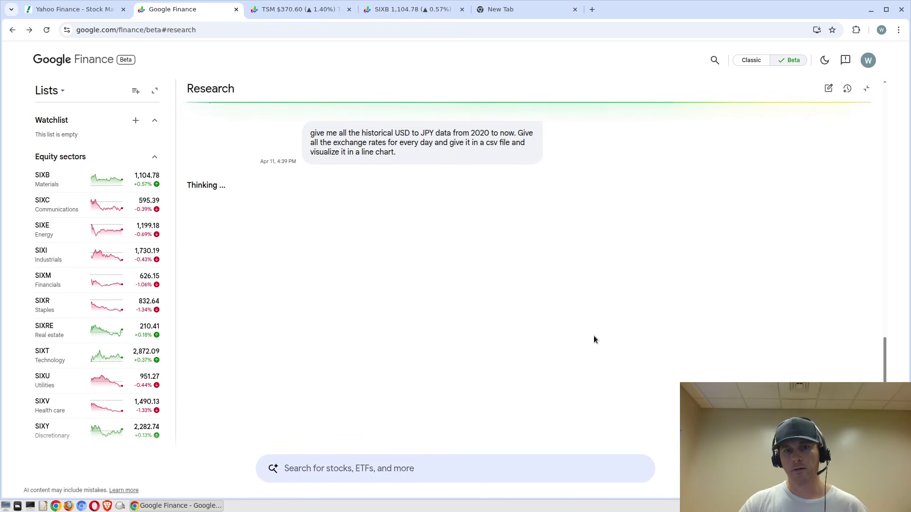
# Reread the submitted question and look through the answer's USD to JPY rate table, market trends and CSV data
pyautogui.tripleClick(393, 145)
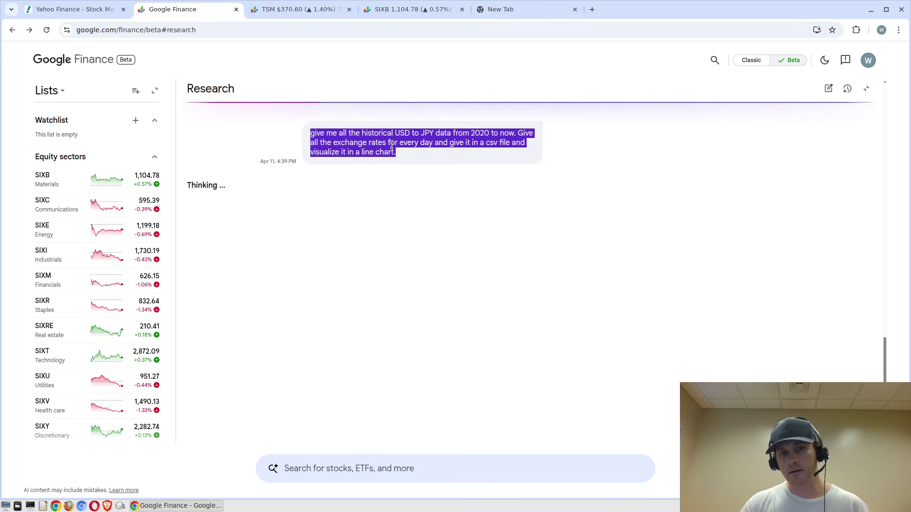
pyautogui.click(496, 237)
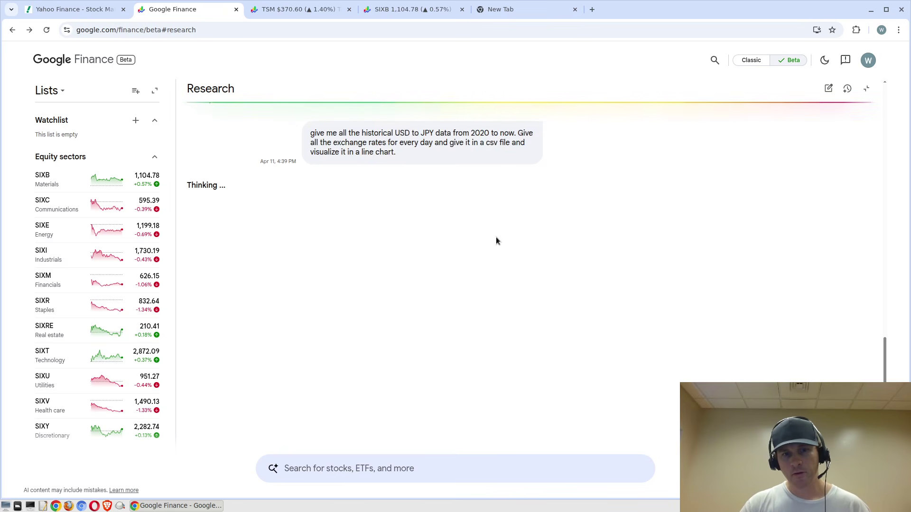
pyautogui.doubleClick(404, 144)
pyautogui.tripleClick(401, 144)
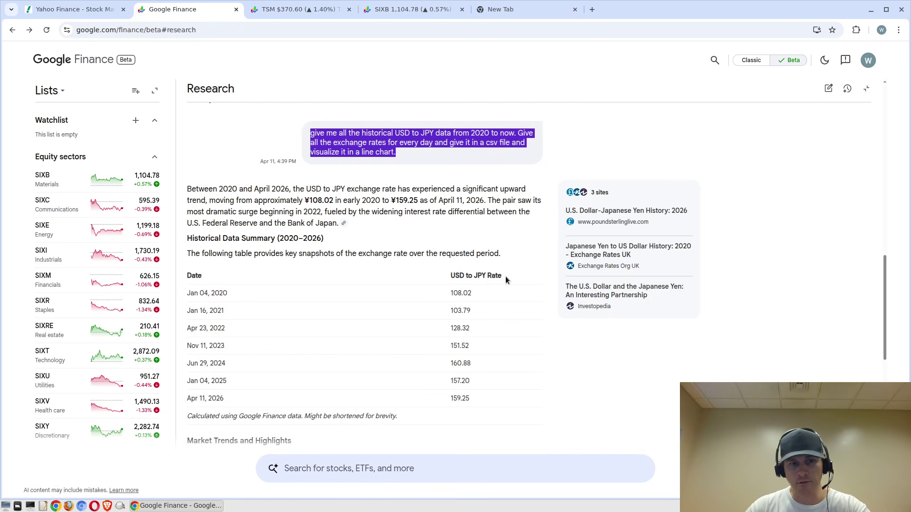
pyautogui.scroll(-2, 506, 280)
pyautogui.scroll(-5, 508, 278)
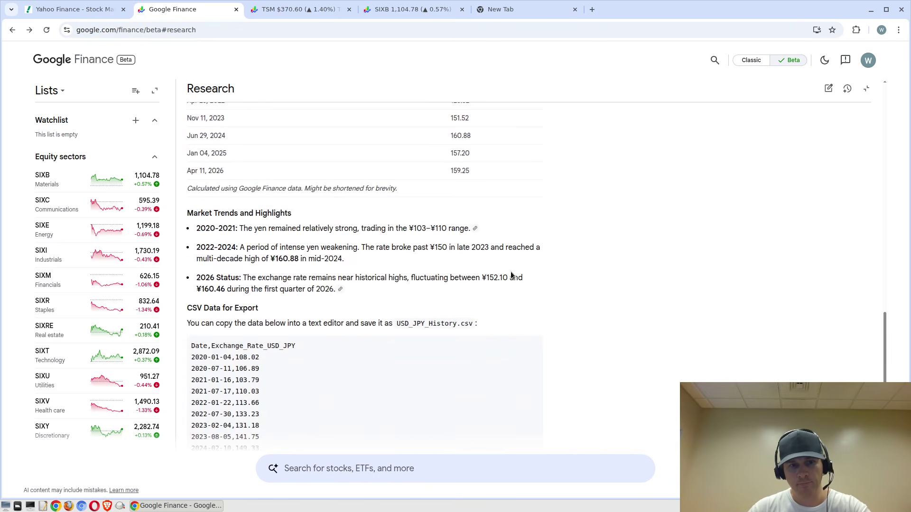
# Examine the answer's CSV export data for USD to JPY and its text-based historical line chart
pyautogui.scroll(-1, 506, 283)
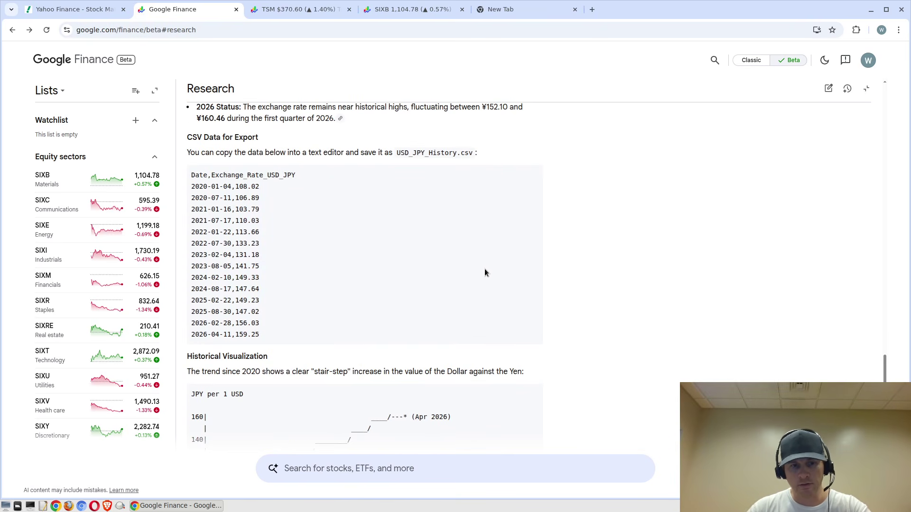
pyautogui.tripleClick(217, 188)
pyautogui.click(233, 182)
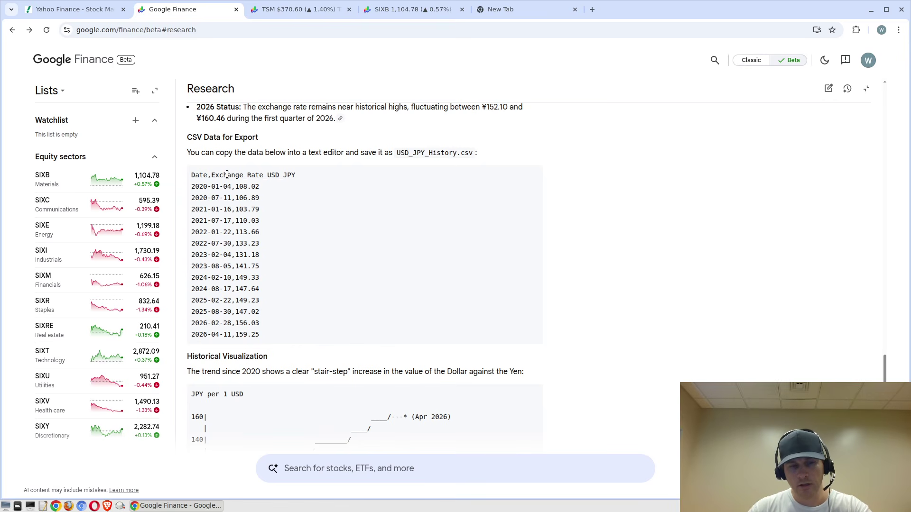
pyautogui.tripleClick(232, 179)
pyautogui.click(227, 187)
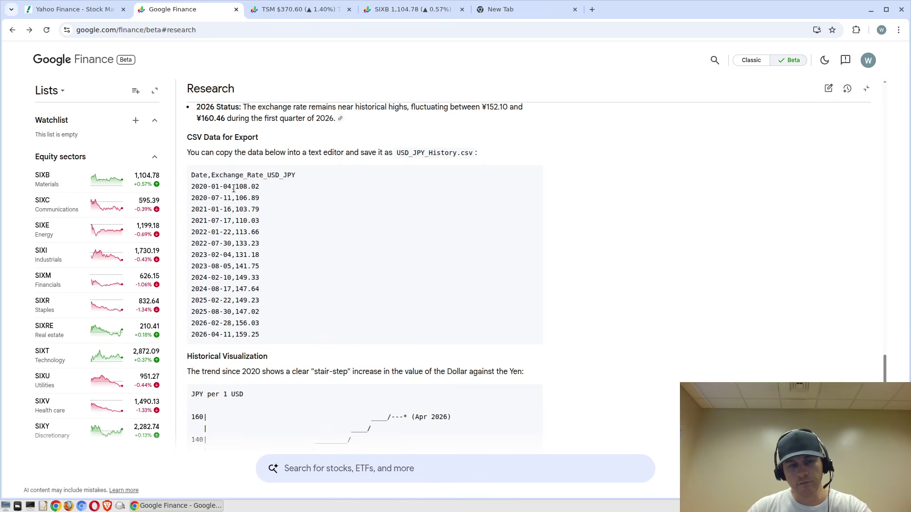
pyautogui.moveTo(236, 188); pyautogui.dragTo(252, 189)
pyautogui.click(247, 194)
pyautogui.moveTo(195, 188); pyautogui.dragTo(234, 187)
pyautogui.moveTo(223, 243); pyautogui.dragTo(269, 245)
pyautogui.scroll(-3, 243, 210)
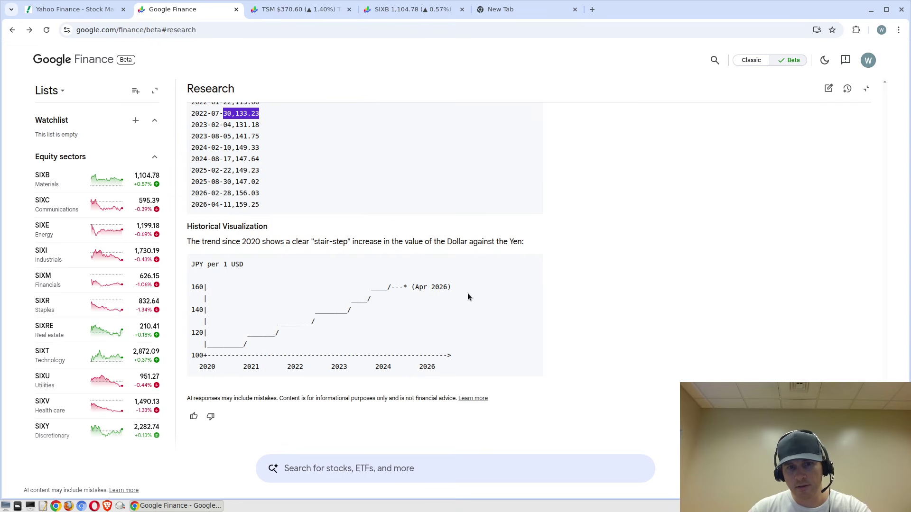
pyautogui.scroll(3, 468, 297)
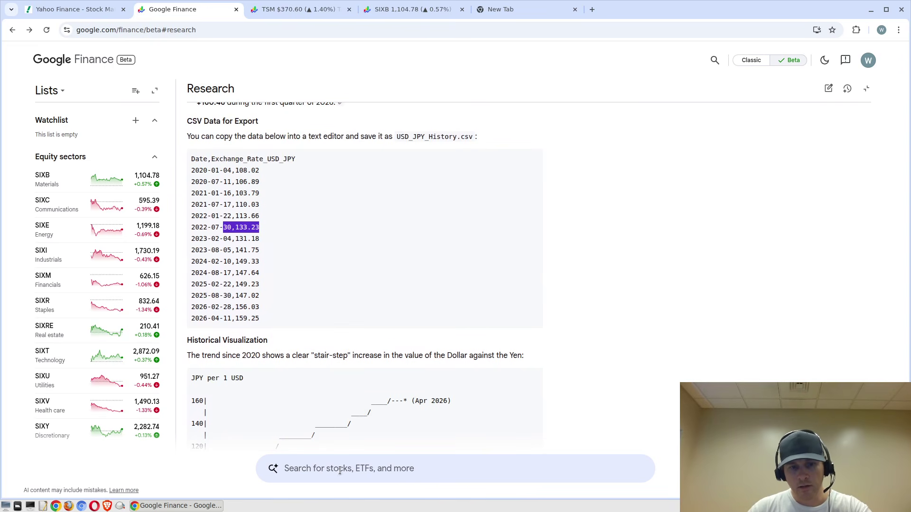
# Copy the previously submitted USD to JPY question and paste it as a new research question
pyautogui.click(456, 468)
pyautogui.click(665, 264)
pyautogui.scroll(10, 513, 284)
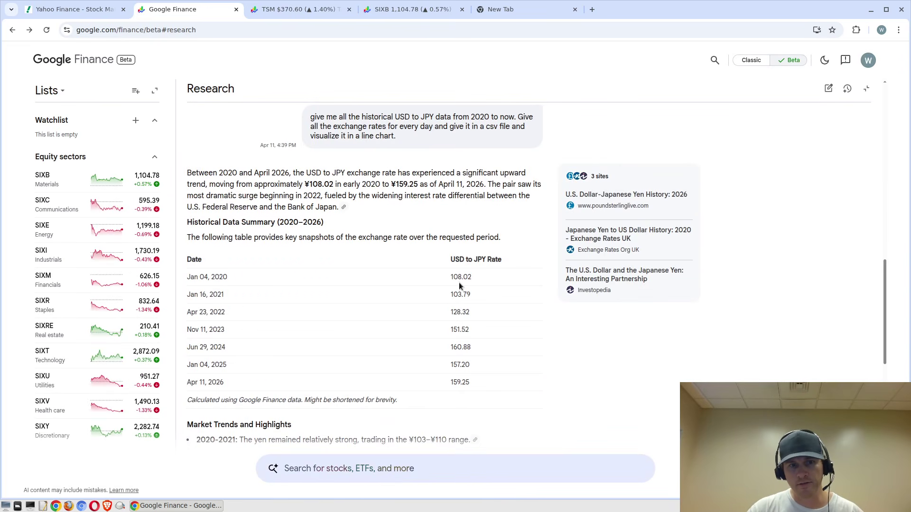
pyautogui.tripleClick(378, 191)
pyautogui.hotkey('ctrl', 'c')
pyautogui.click(374, 467)
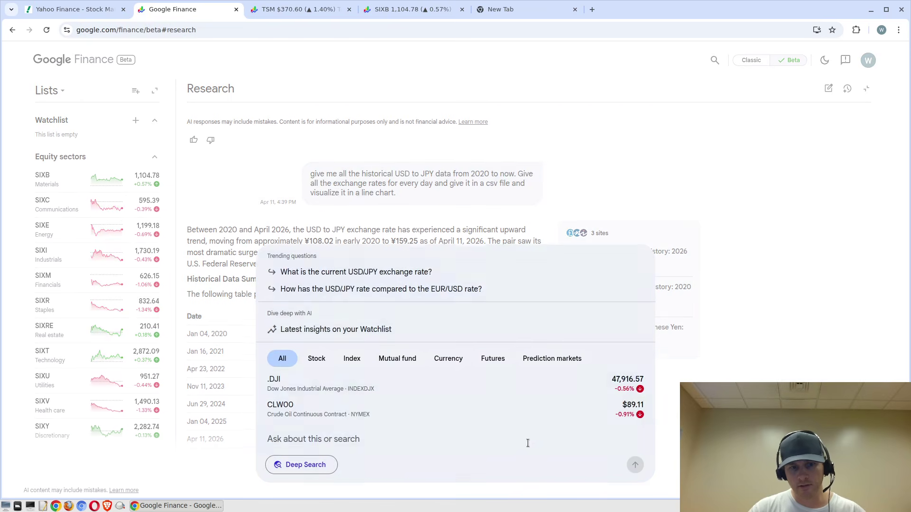
pyautogui.hotkey('ctrl', 'v')
pyautogui.scroll(1, 495, 443)
pyautogui.click(522, 439)
pyautogui.scroll(-1, 481, 439)
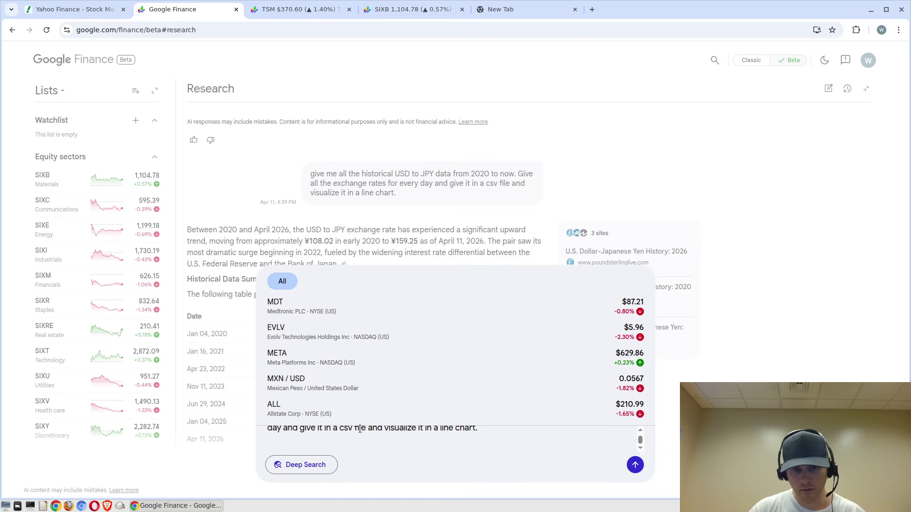
# Delete the words "give it in a csv file" from the pasted question
pyautogui.doubleClick(345, 429)
pyautogui.hotkey('shift', 'Right')
pyautogui.hotkey('shift', 'Right')
pyautogui.hotkey('shift', 'Right')
pyautogui.hotkey('shift', 'Right')
pyautogui.hotkey('shift', 'Right')
pyautogui.hotkey('shift', 'Right')
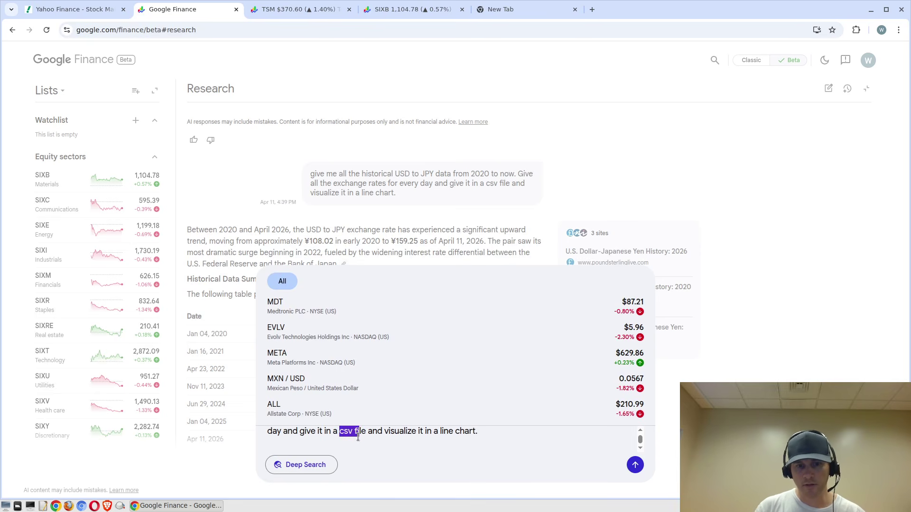
pyautogui.press('BackSpace')
pyautogui.press('BackSpace')
pyautogui.press('BackSpace')
pyautogui.press('BackSpace')
pyautogui.press('BackSpace')
pyautogui.press('BackSpace')
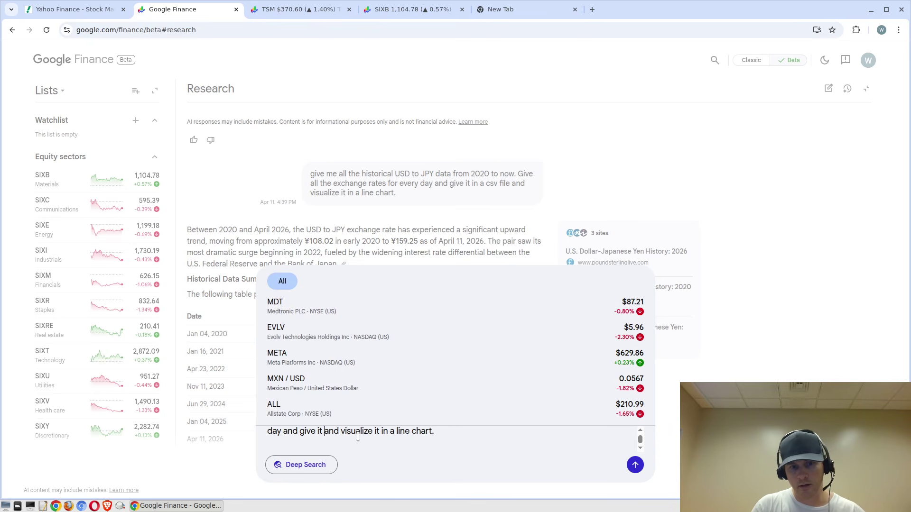
pyautogui.press('BackSpace')
pyautogui.press('BackSpace')
pyautogui.press('BackSpace')
pyautogui.press('BackSpace')
pyautogui.press('BackSpace')
pyautogui.press('BackSpace')
pyautogui.press('BackSpace')
pyautogui.press('BackSpace')
# Insert "let me open the data in a google sheet" after "every day and" in the question
pyautogui.write('let me open it in a googl')
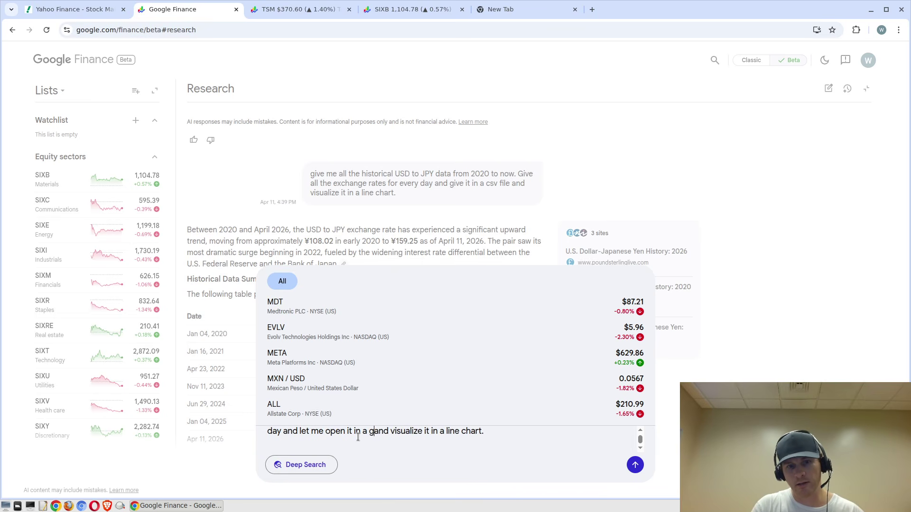
pyautogui.write('e she')
pyautogui.press('BackSpace')
pyautogui.press('BackSpace')
pyautogui.press('BackSpace')
pyautogui.press('BackSpace')
pyautogui.press('BackSpace')
pyautogui.press('BackSpace')
pyautogui.press('BackSpace')
pyautogui.press('BackSpace')
pyautogui.press('BackSpace')
pyautogui.press('BackSpace')
pyautogui.press('BackSpace')
pyautogui.press('BackSpace')
pyautogui.press('BackSpace')
pyautogui.press('BackSpace')
pyautogui.press('BackSpace')
pyautogui.press('BackSpace')
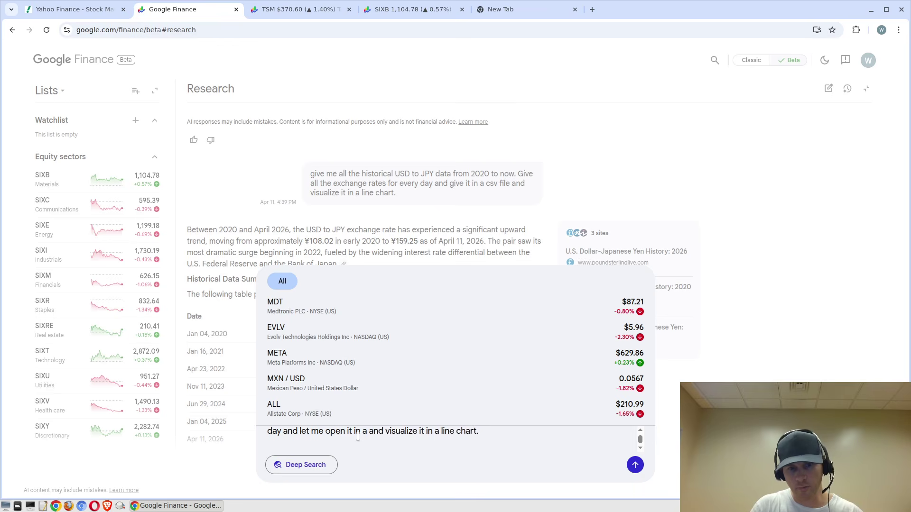
pyautogui.press('BackSpace')
pyautogui.press('BackSpace')
pyautogui.write('the data in a goo')
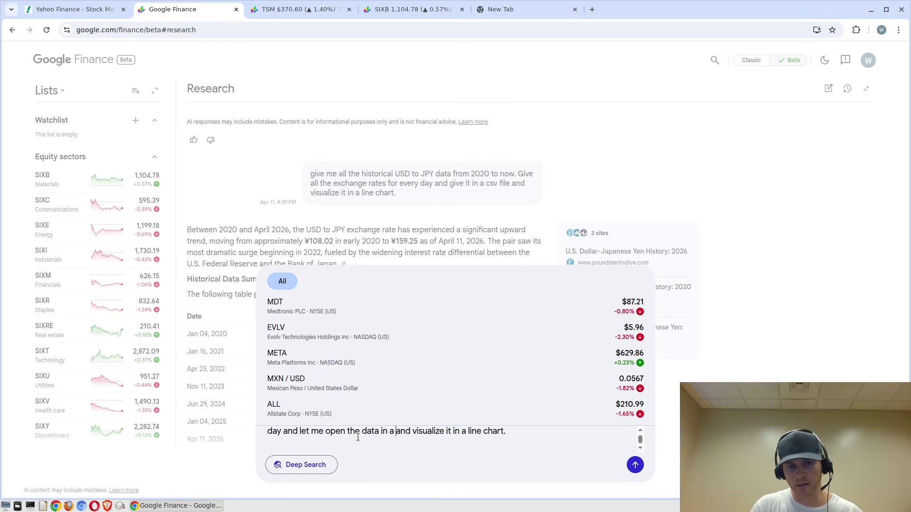
pyautogui.write('gle sheet')
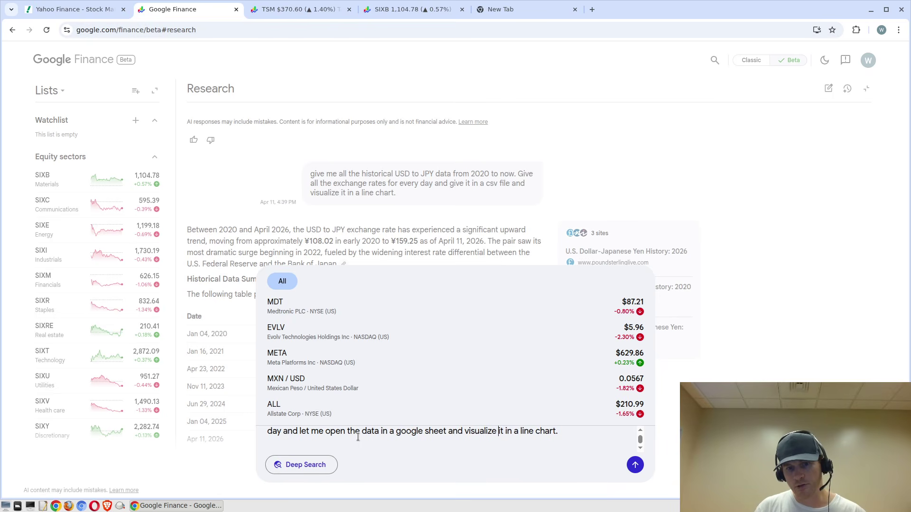
# Reword the question's ending to "visualize it here in a line chart for daily" and submit it
pyautogui.press('BackSpace')
pyautogui.press('BackSpace')
pyautogui.press('BackSpace')
pyautogui.press('BackSpace')
pyautogui.press('BackSpace')
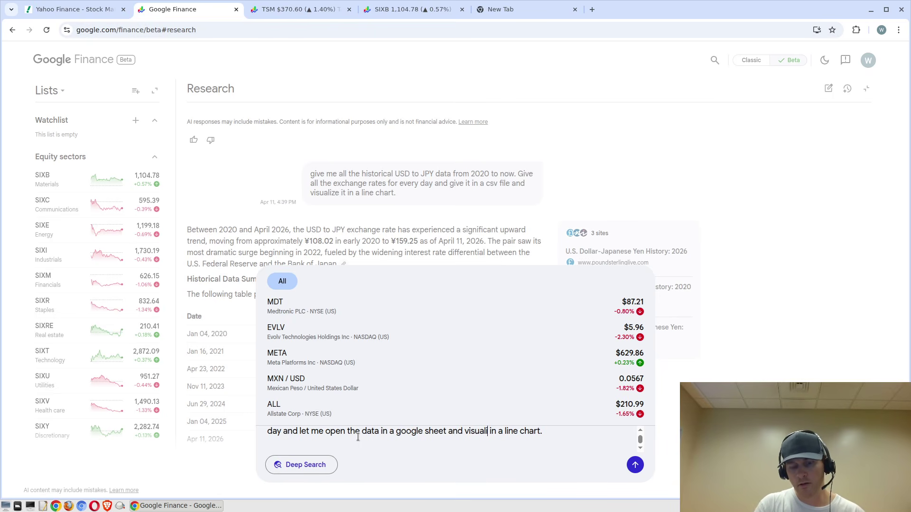
pyautogui.write('ze it here')
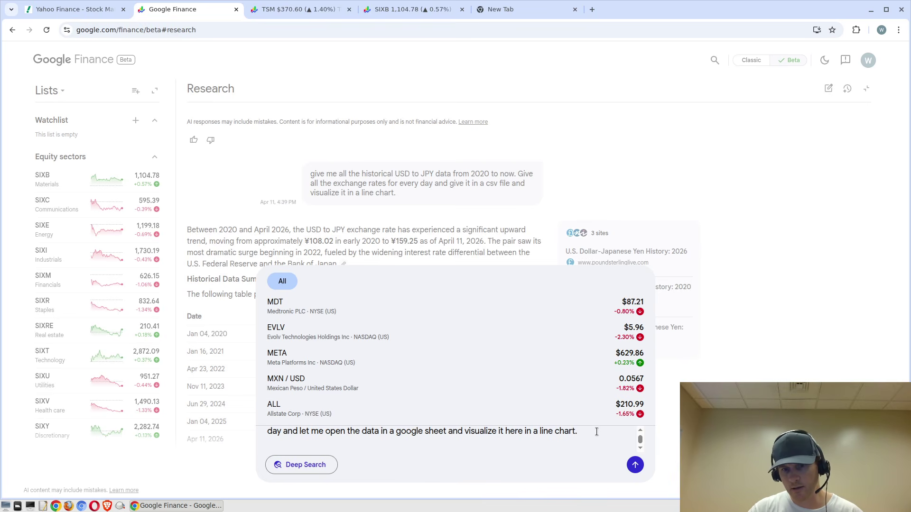
pyautogui.write('for daily')
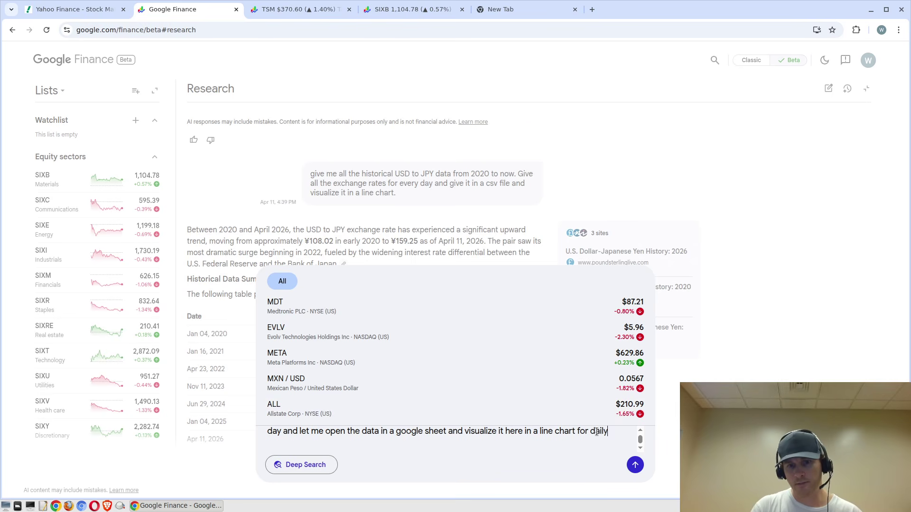
pyautogui.press('Return')
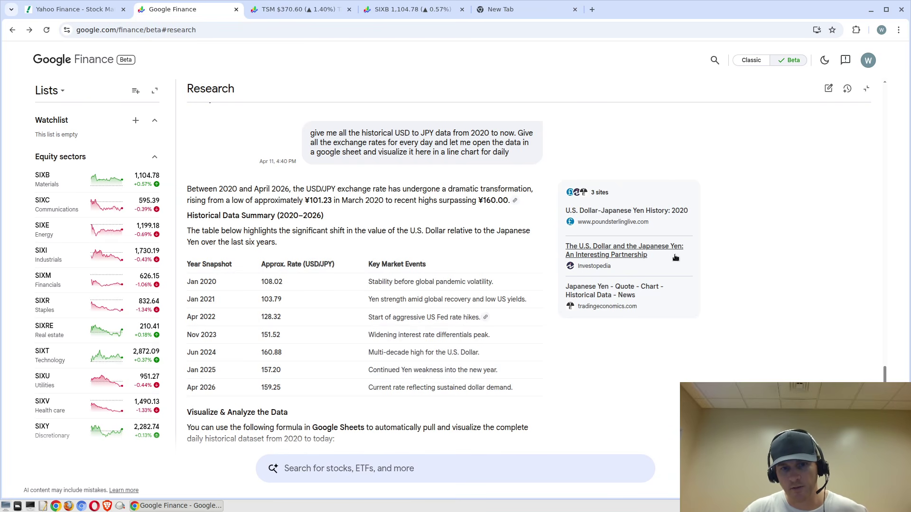
# Review the new answer's historical summary table, comparing the Jan 2020 and Apr 2026 USD/JPY rates
pyautogui.doubleClick(273, 282)
pyautogui.scroll(-2, 403, 264)
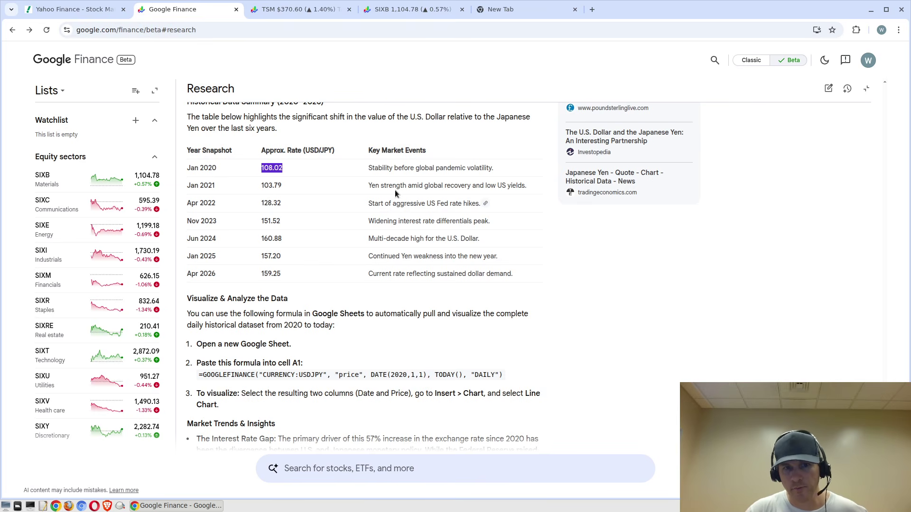
pyautogui.click(259, 276)
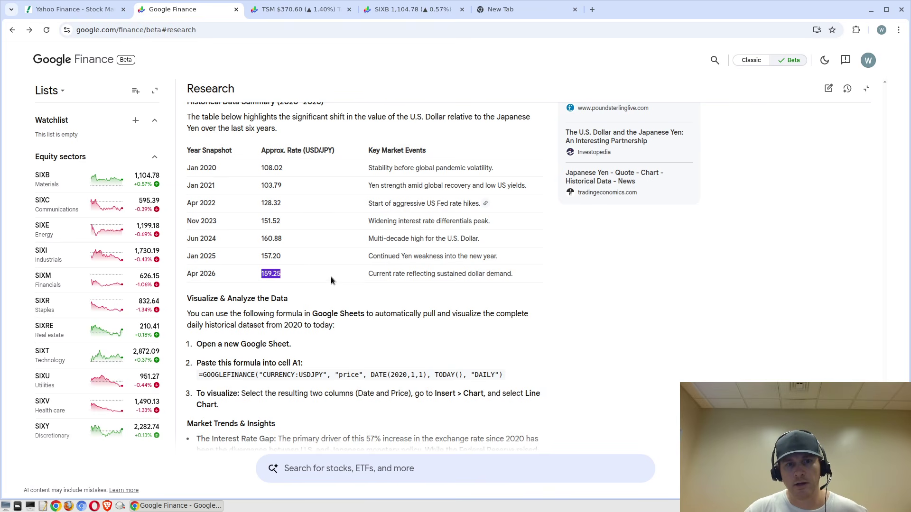
pyautogui.click(279, 164)
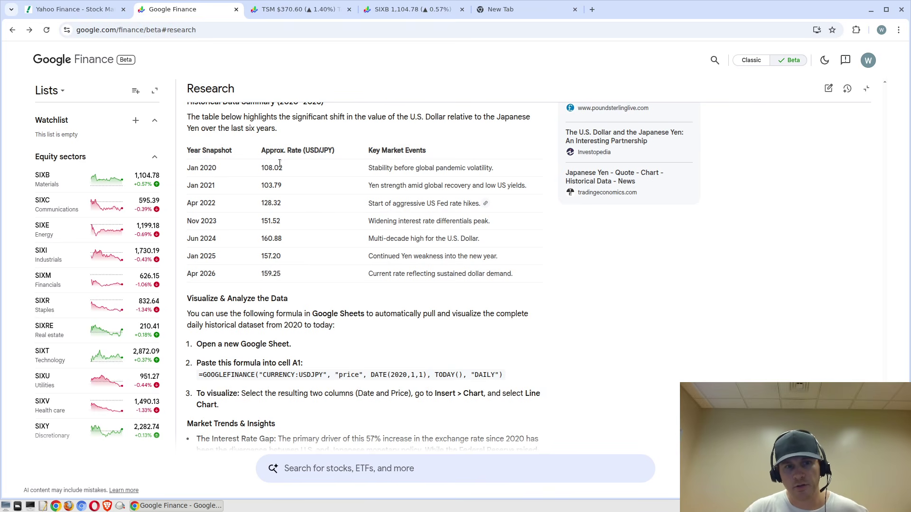
pyautogui.doubleClick(208, 168)
pyautogui.doubleClick(270, 169)
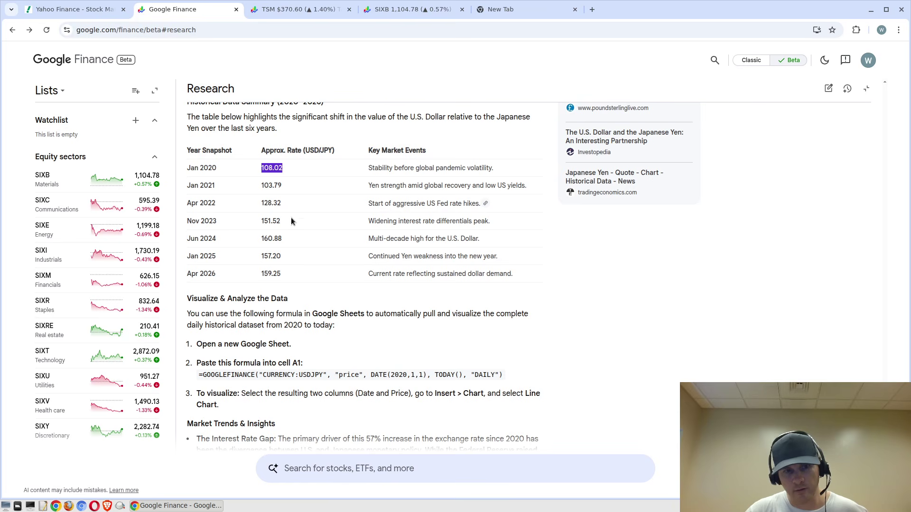
pyautogui.click(266, 170)
pyautogui.doubleClick(265, 169)
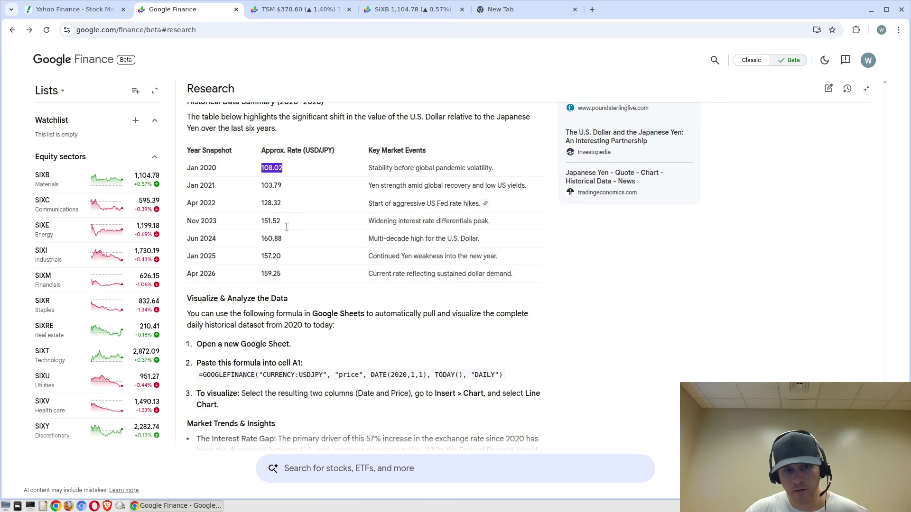
pyautogui.click(275, 278)
pyautogui.doubleClick(270, 273)
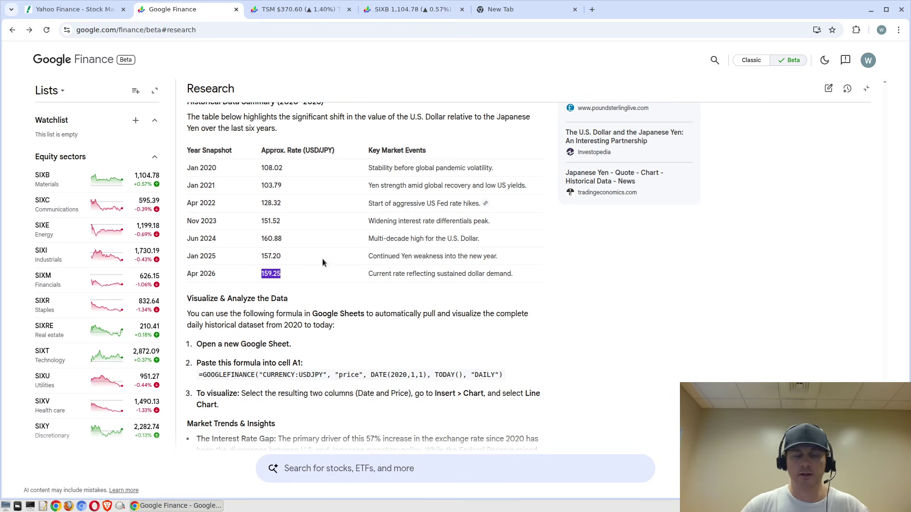
pyautogui.tripleClick(209, 274)
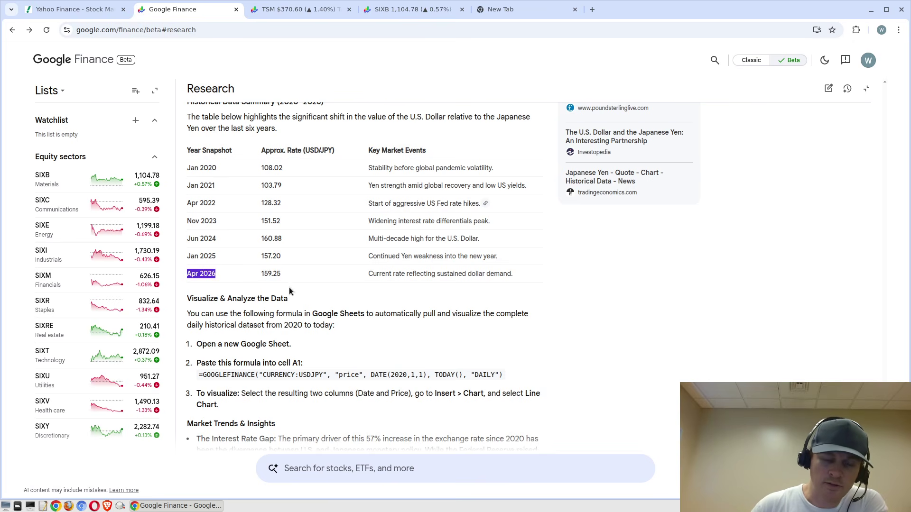
pyautogui.doubleClick(274, 274)
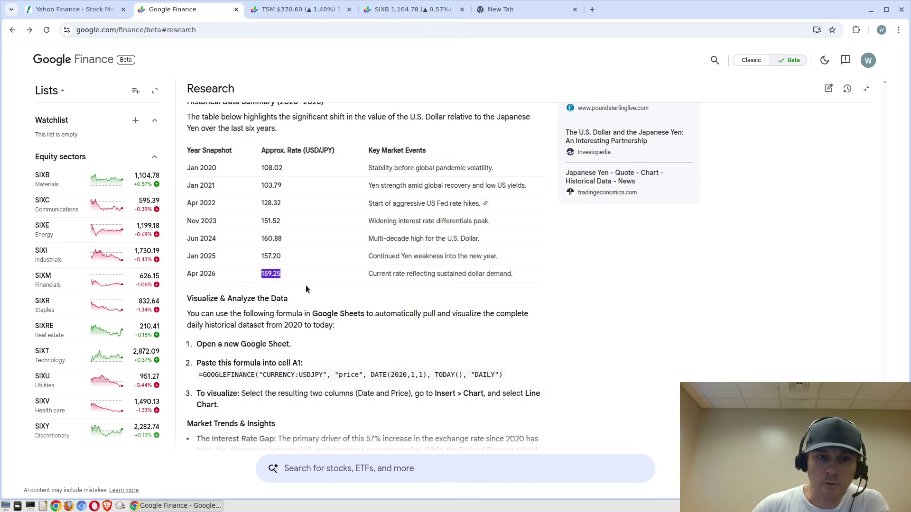
pyautogui.click(303, 280)
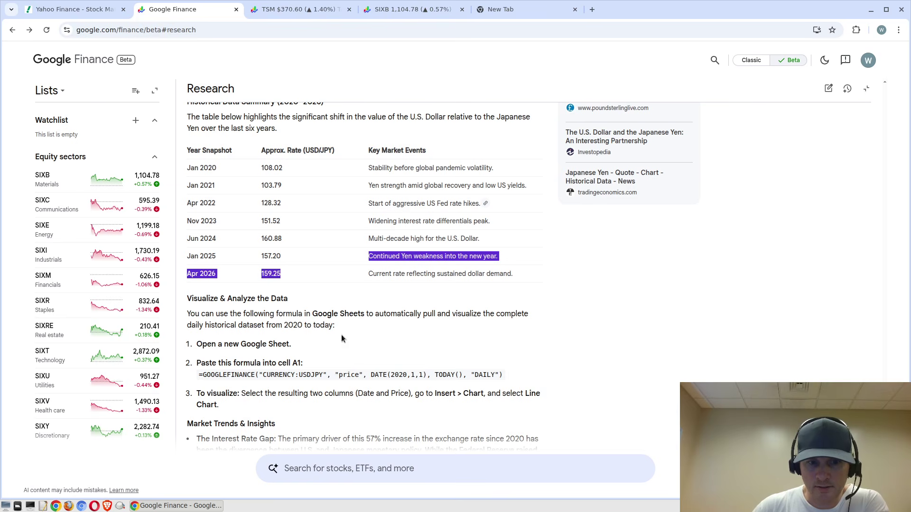
# Copy the formula =GOOGLEFINANCE("CURRENCY:USDJPY", "price", DATE(2020,1,1), TODAY(), "DAILY") from the answer's Google Sheets instructions
pyautogui.moveTo(199, 375); pyautogui.dragTo(494, 371)
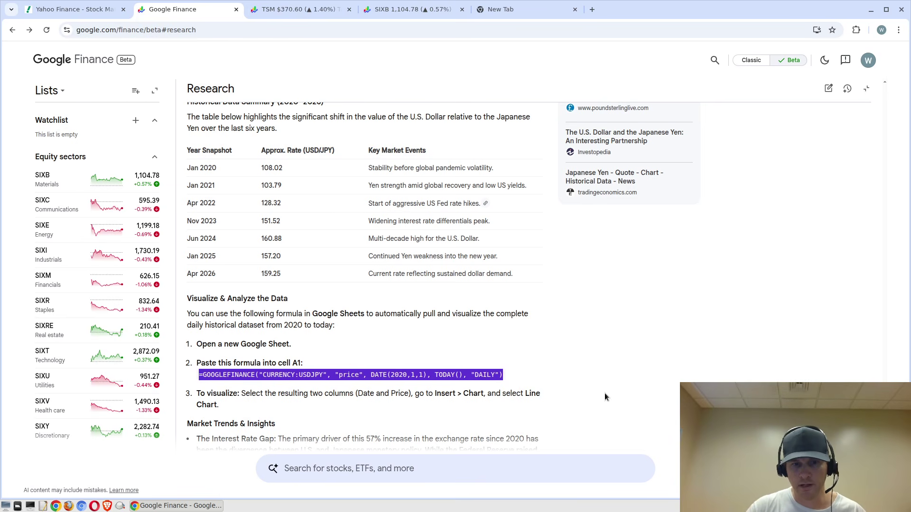
pyautogui.scroll(-1, 597, 396)
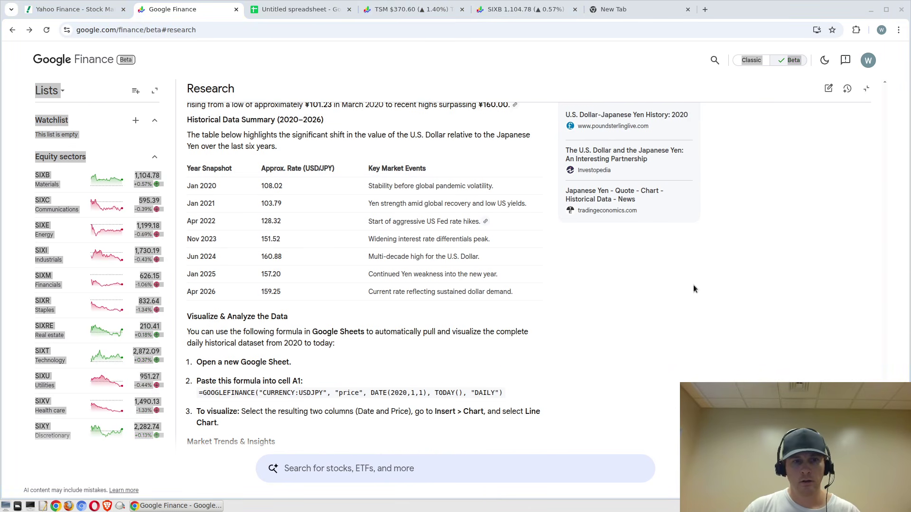
pyautogui.moveTo(199, 396); pyautogui.dragTo(502, 395)
pyautogui.hotkey('ctrl', 'c')
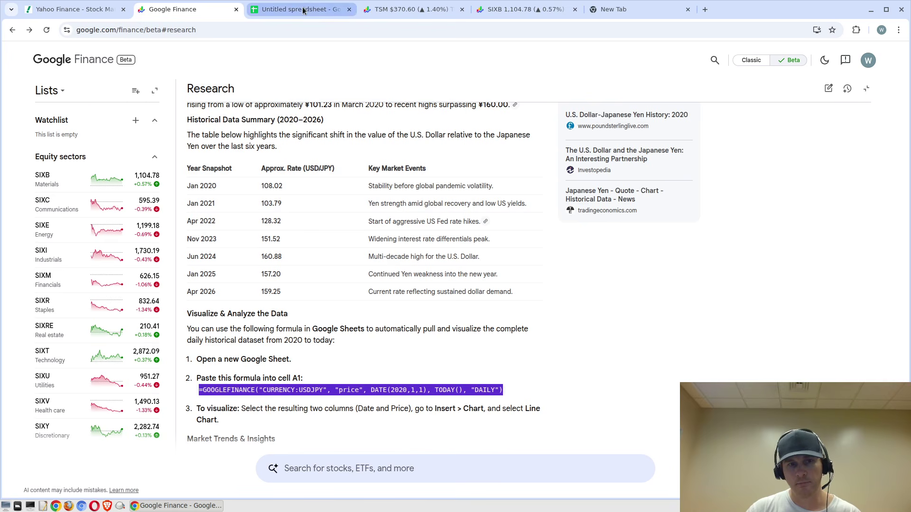
# Switch to the untitled Google Sheets spreadsheet, enter the copied GOOGLEFINANCE formula in cell B4 and fit column B to its contents
pyautogui.click(299, 10)
pyautogui.click(142, 215)
pyautogui.doubleClick(142, 216)
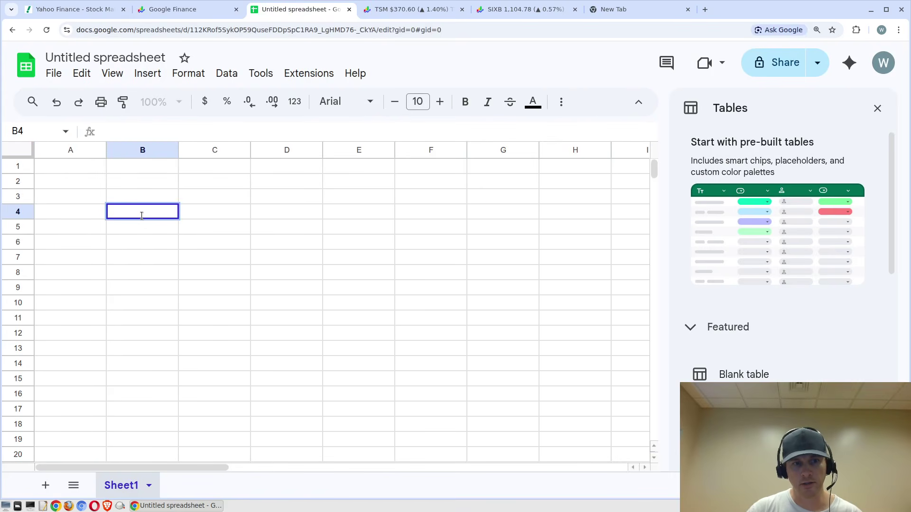
pyautogui.hotkey('ctrl', 'v')
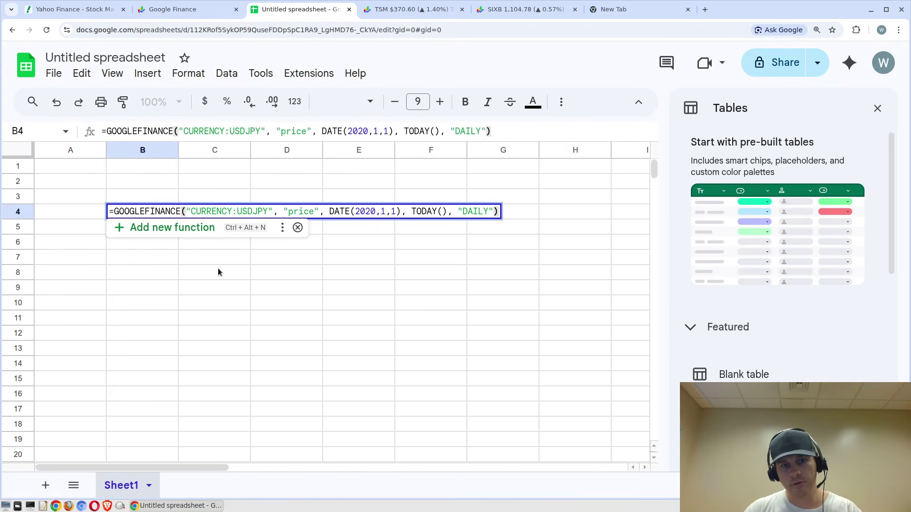
pyautogui.press('Return')
pyautogui.doubleClick(179, 150)
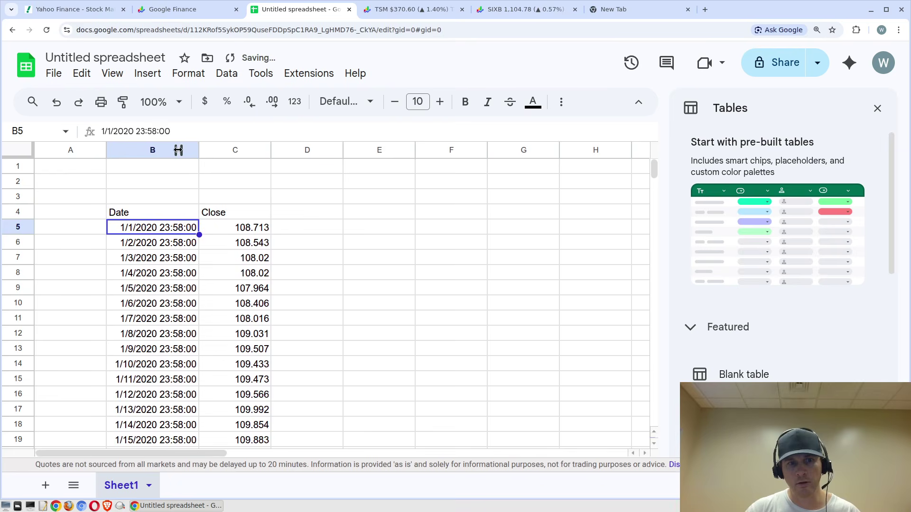
pyautogui.click(382, 270)
# Return to the Google Finance research answer and reread its instructions for the formula and line chart
pyautogui.click(175, 10)
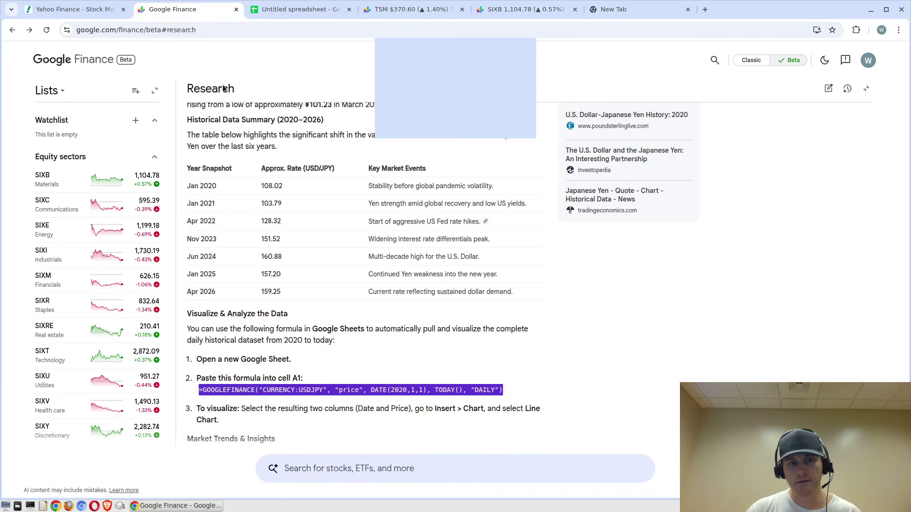
pyautogui.click(351, 371)
pyautogui.click(232, 381)
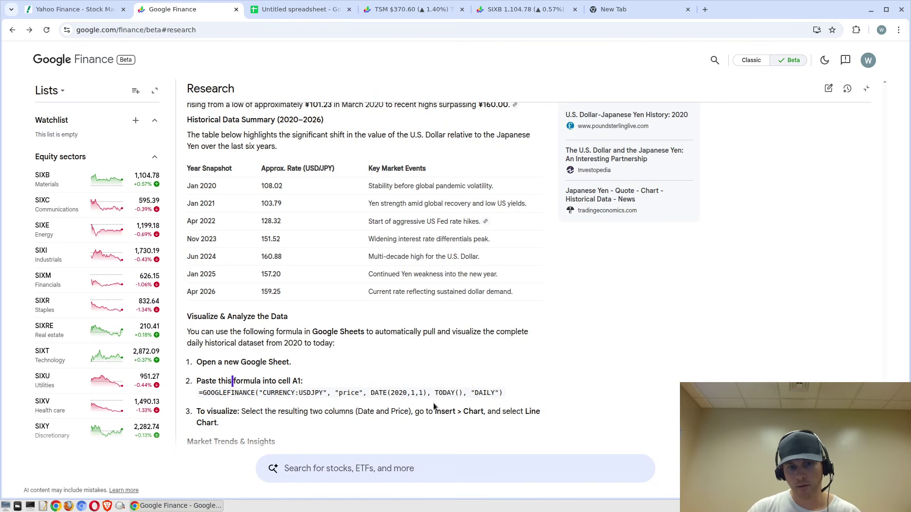
# Copy the date argument 2020,1,1 from the answer's formula and switch to the daily rates in the untitled spreadsheet
pyautogui.doubleClick(351, 392)
pyautogui.doubleClick(400, 393)
pyautogui.hotkey('ctrl', 'c')
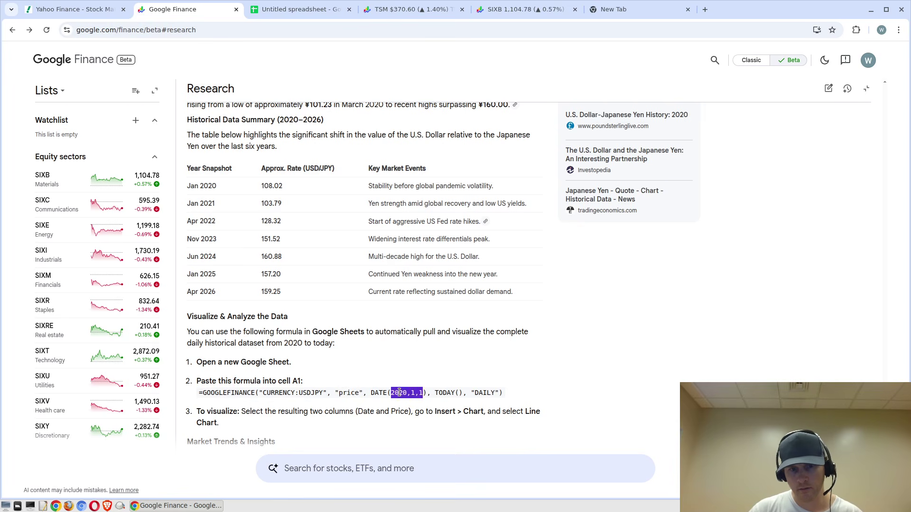
pyautogui.click(271, 10)
pyautogui.scroll(-20, 223, 258)
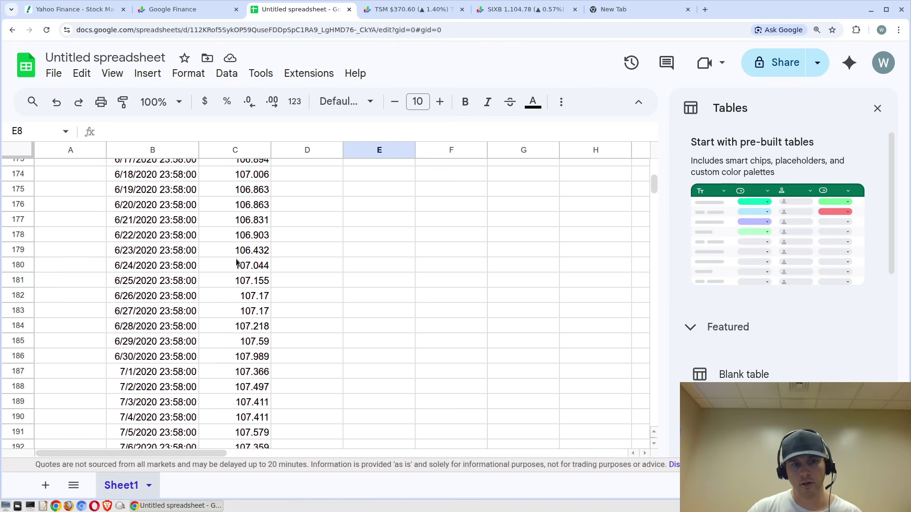
pyautogui.scroll(-20, 241, 260)
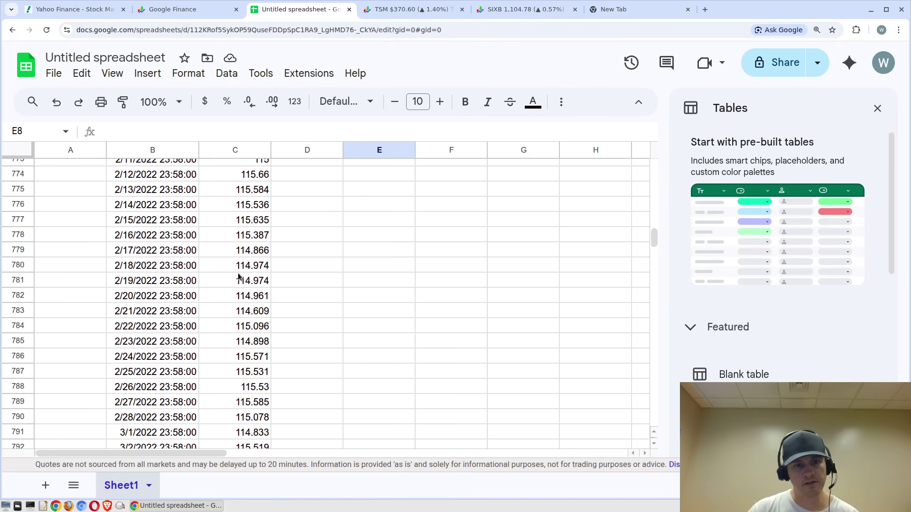
# Try pasting the copied 2020,1,1 into cell C898 of the Close column, check the top of the sheet, and undo the paste
pyautogui.click(240, 285)
pyautogui.hotkey('ctrl', 'v')
pyautogui.scroll(-20, 232, 285)
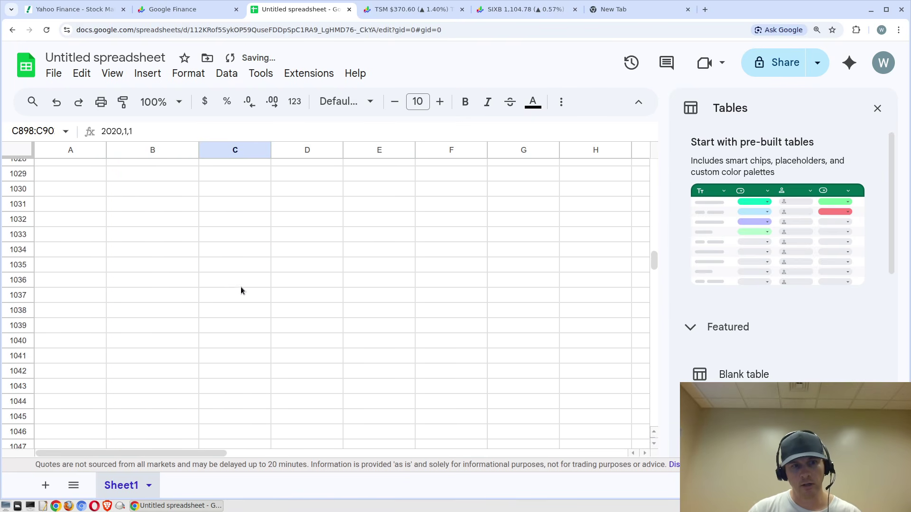
pyautogui.scroll(20, 241, 291)
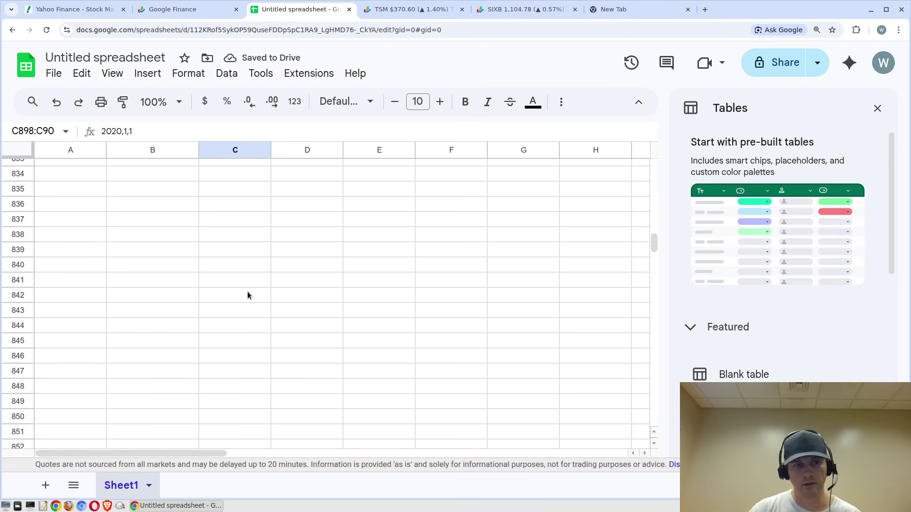
pyautogui.scroll(20, 242, 292)
pyautogui.moveTo(653, 229); pyautogui.dragTo(663, 160)
pyautogui.click(119, 239)
pyautogui.hotkey('ctrl', 'z')
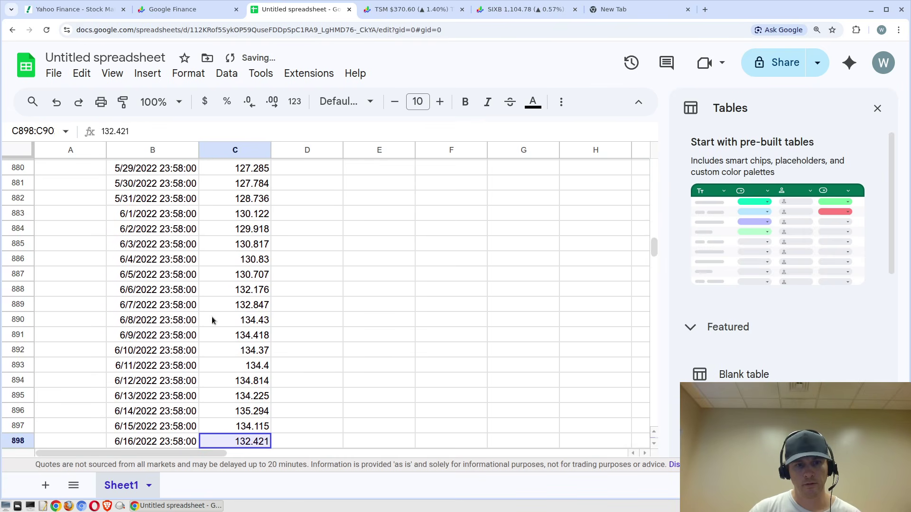
# Examine the daily dates and closing rates from mid-2022 into 2023, and those at the start of the list in January and February 2020
pyautogui.click(191, 331)
pyautogui.scroll(-4, 166, 378)
pyautogui.scroll(-20, 153, 411)
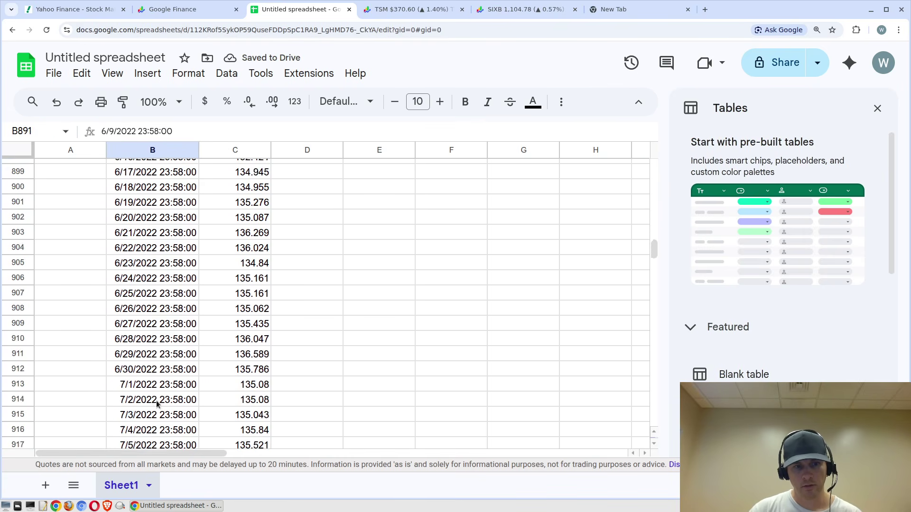
pyautogui.scroll(-15, 170, 388)
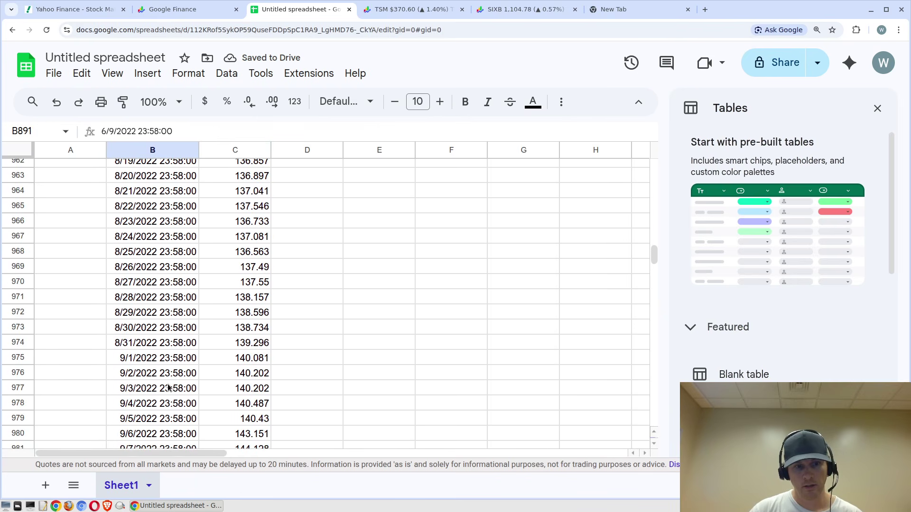
pyautogui.scroll(-20, 160, 395)
pyautogui.scroll(-2, 156, 383)
pyautogui.scroll(3, 156, 374)
pyautogui.scroll(-9, 159, 356)
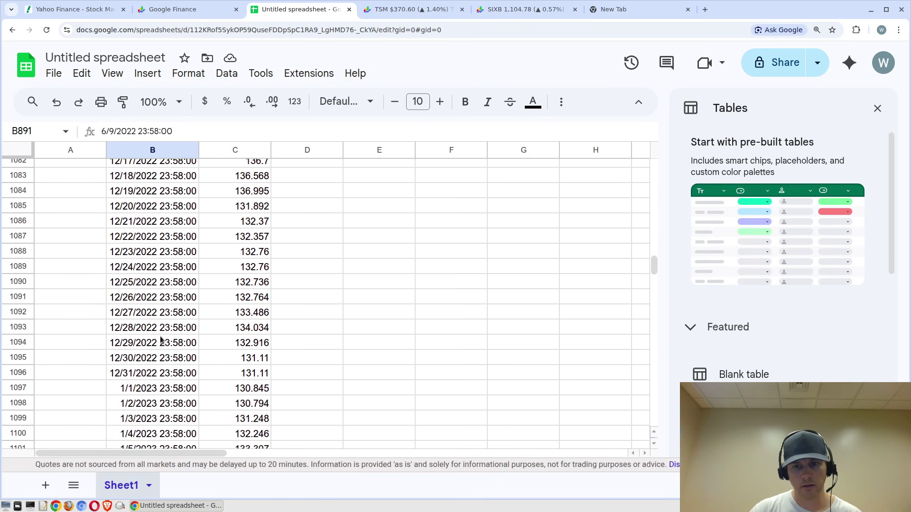
pyautogui.scroll(-20, 161, 334)
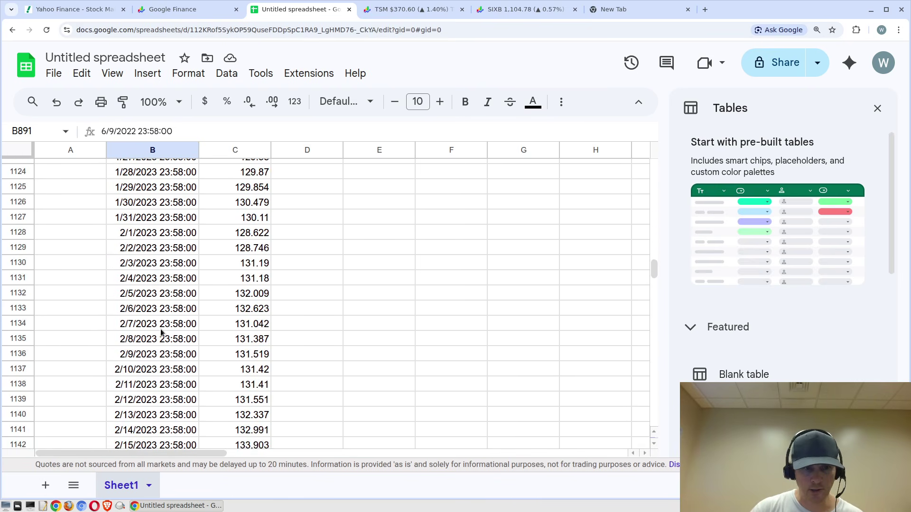
pyautogui.scroll(-20, 159, 335)
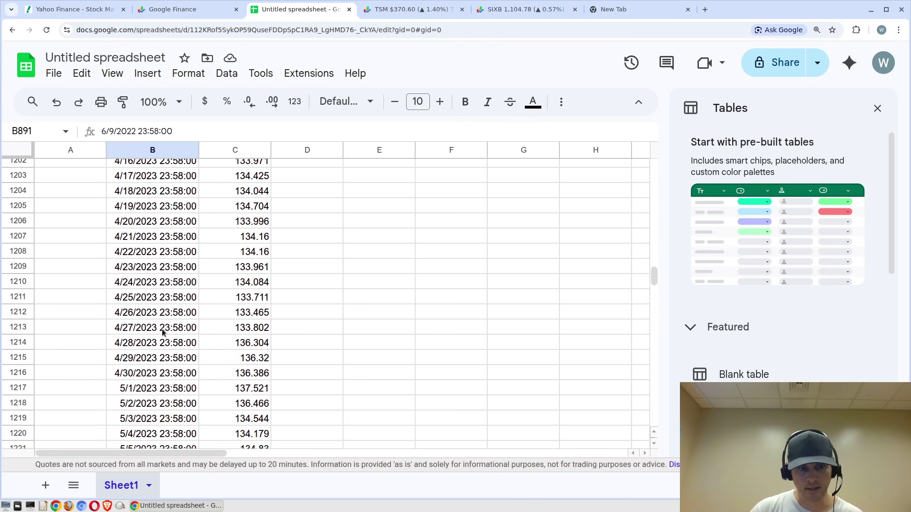
pyautogui.moveTo(654, 279); pyautogui.dragTo(631, 134)
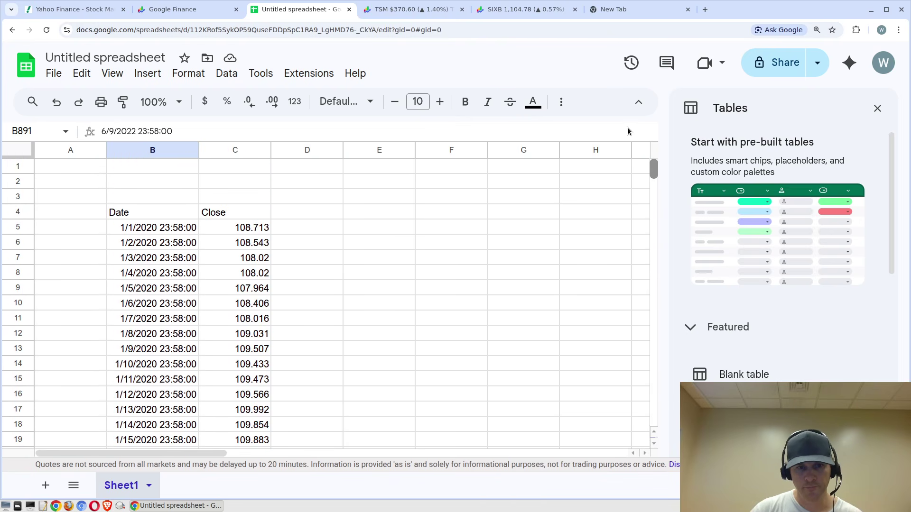
pyautogui.moveTo(148, 232); pyautogui.dragTo(246, 115)
pyautogui.scroll(-11, 246, 275)
pyautogui.click(356, 227)
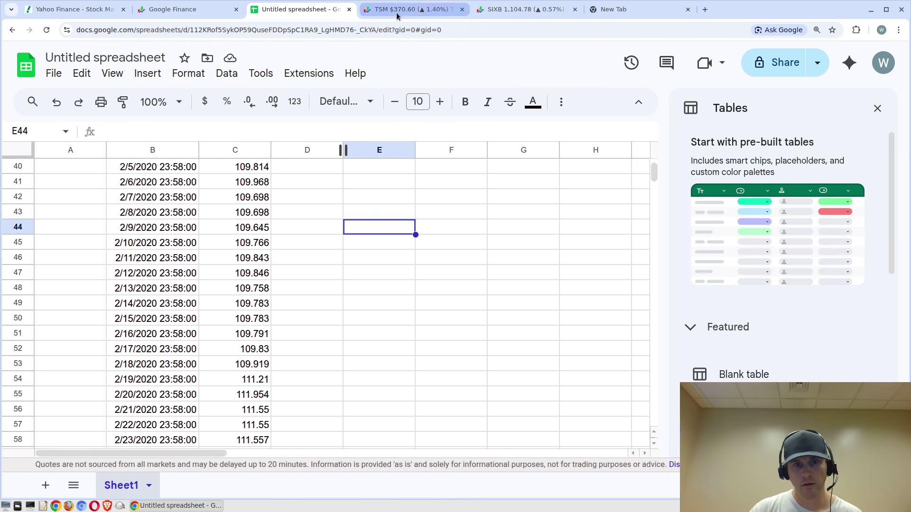
# Return to the Google Finance research page and write the question "create a line charge of average USD / JPY rates from jan 2020 to now monthly"
pyautogui.click(185, 9)
pyautogui.click(294, 469)
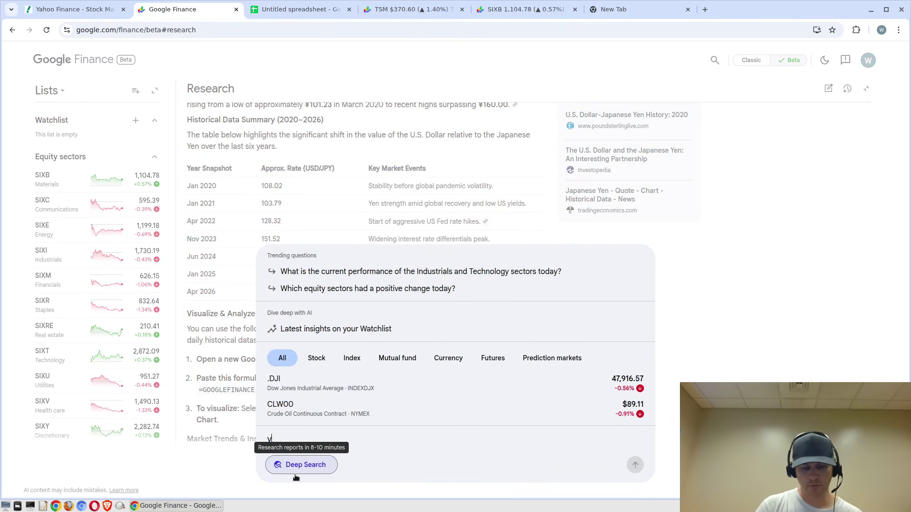
pyautogui.write('great')
pyautogui.press('BackSpace')
pyautogui.press('BackSpace')
pyautogui.press('BackSpace')
pyautogui.press('BackSpace')
pyautogui.press('BackSpace')
pyautogui.write('create a line')
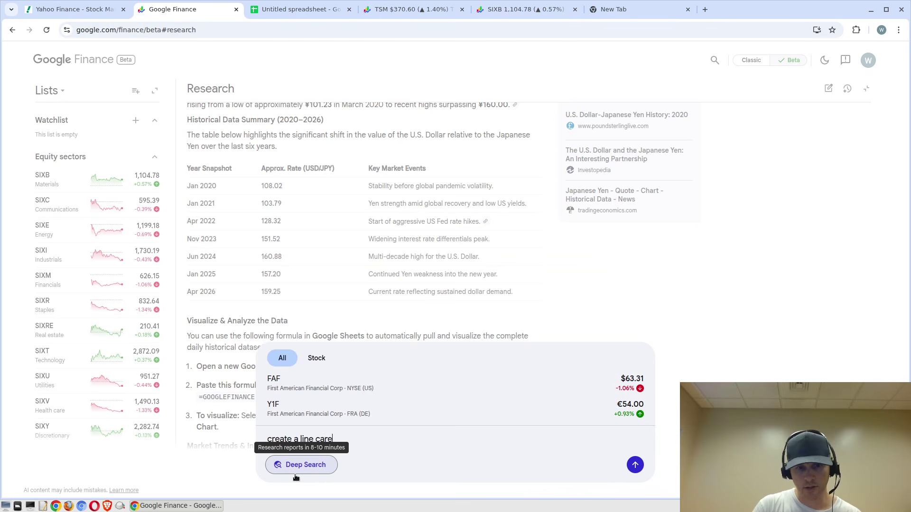
pyautogui.write(' charge of averagt')
pyautogui.write(' USD / JPY rate ')
pyautogui.write('from jan 2020 to now monthly')
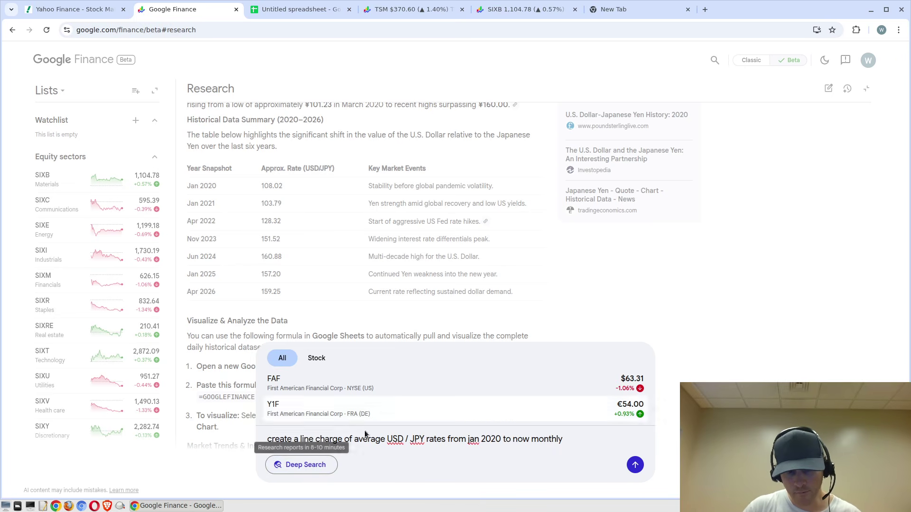
# Reword the question to "create a line charge of average montly USD / JPY rates from jan 2020 to now" and submit it
pyautogui.write('montly')
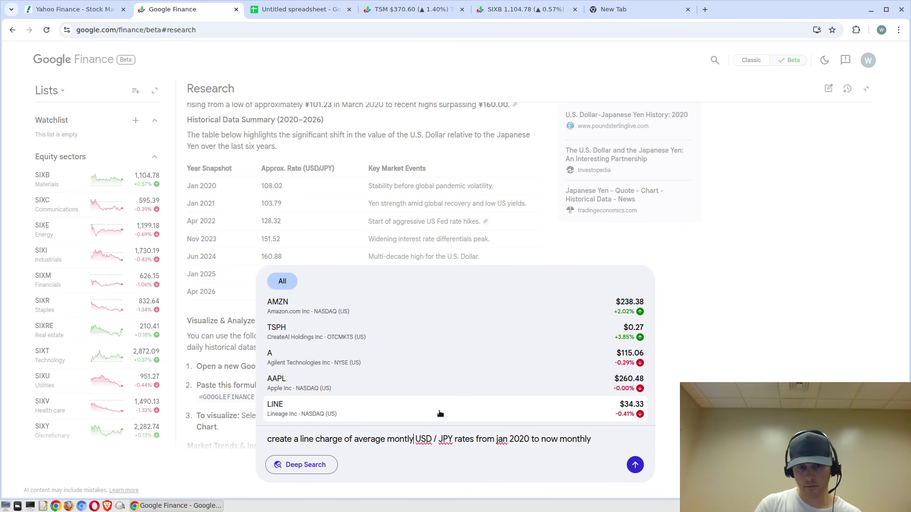
pyautogui.doubleClick(577, 441)
pyautogui.press('BackSpace')
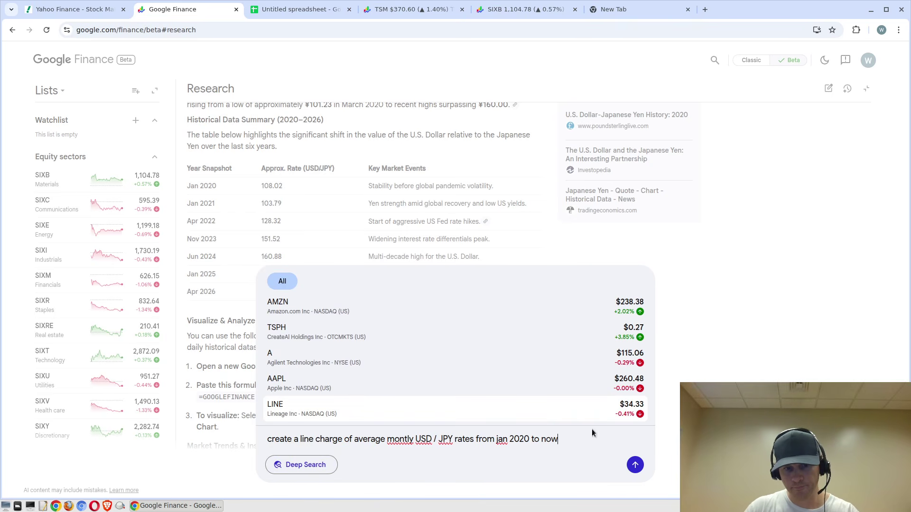
pyautogui.click(635, 466)
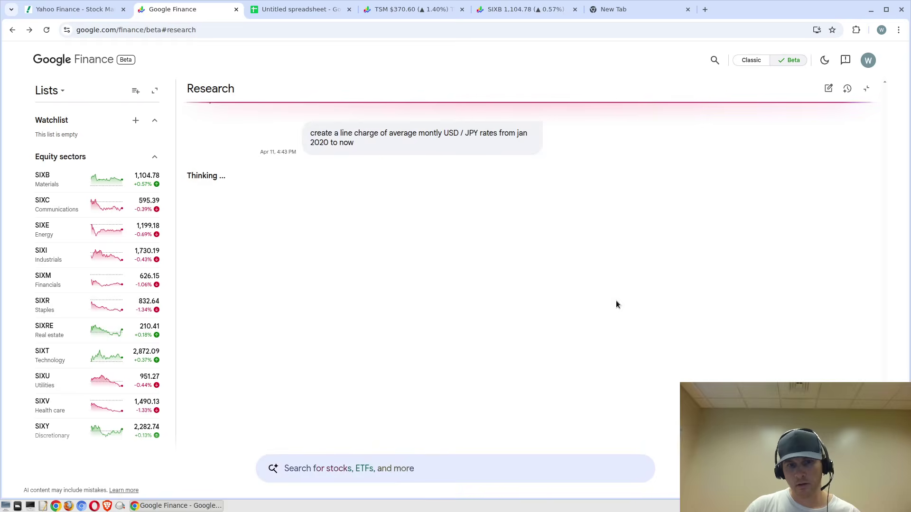
# Glance at the spreadsheet and reread the GOOGLEFINANCE formula in the previous research answer
pyautogui.click(298, 13)
pyautogui.click(378, 336)
pyautogui.click(187, 9)
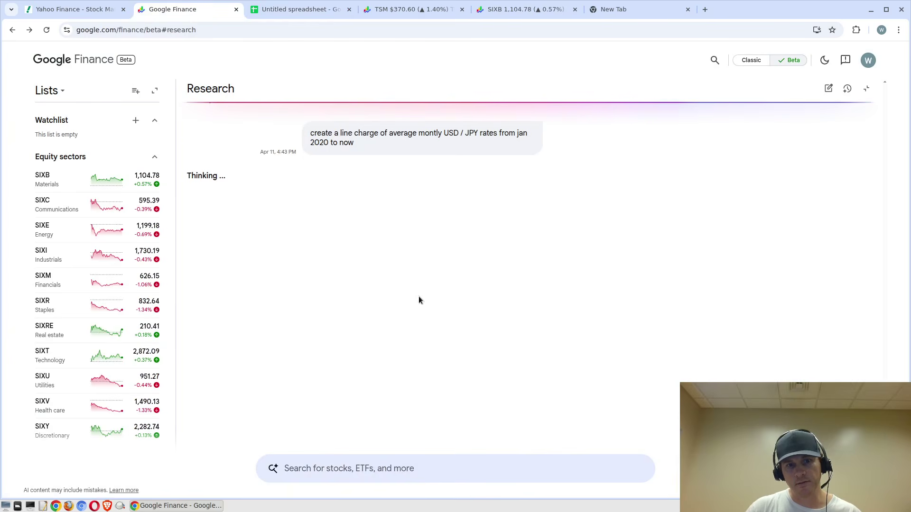
pyautogui.scroll(2, 383, 284)
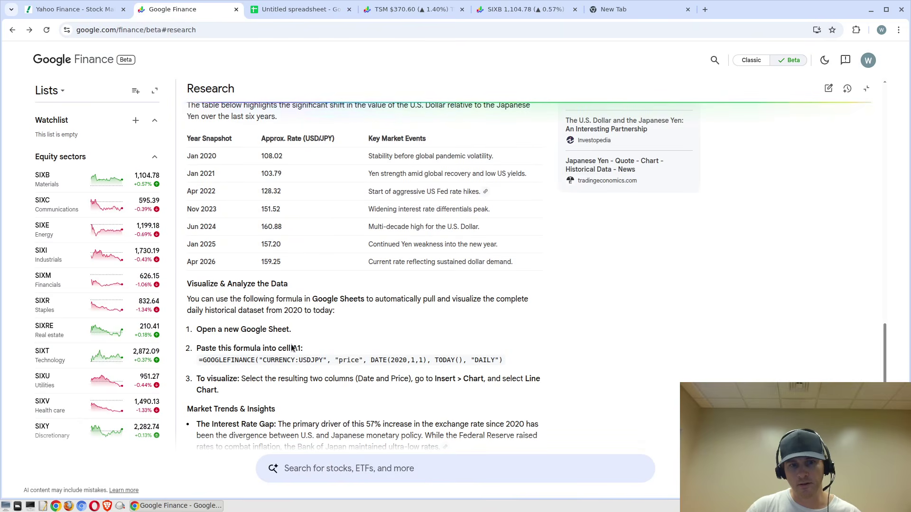
pyautogui.tripleClick(269, 359)
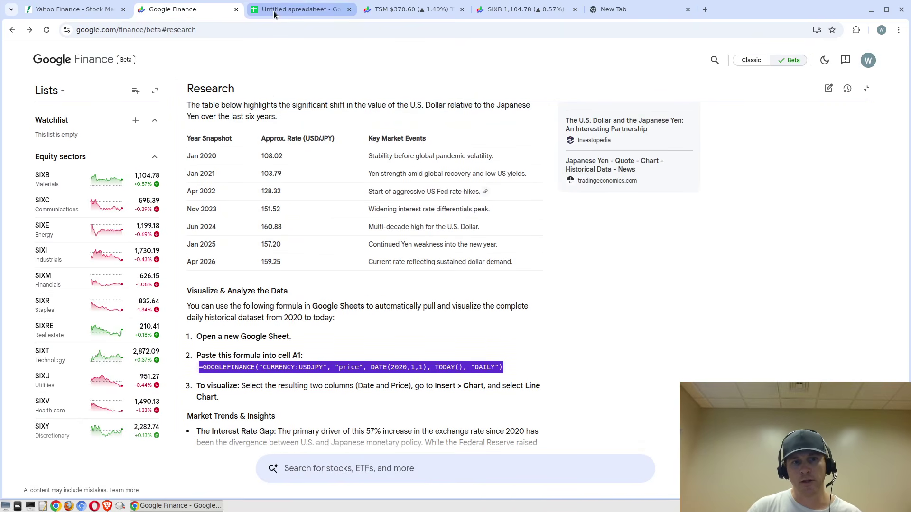
# Review the spreadsheet's Date and Close columns from the first January 2020 rows through March 2021
pyautogui.click(274, 10)
pyautogui.scroll(13, 319, 342)
pyautogui.moveTo(242, 230); pyautogui.dragTo(308, 322)
pyautogui.click(309, 321)
pyautogui.click(256, 231)
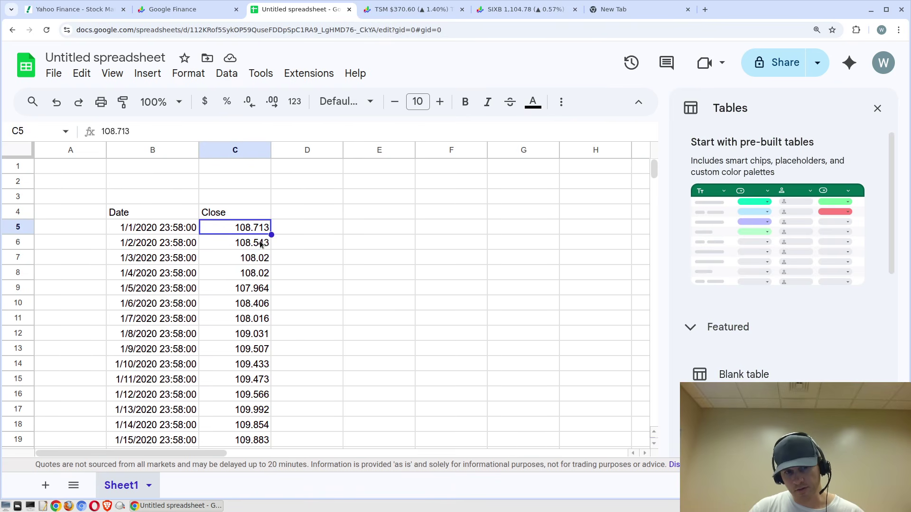
pyautogui.click(155, 247)
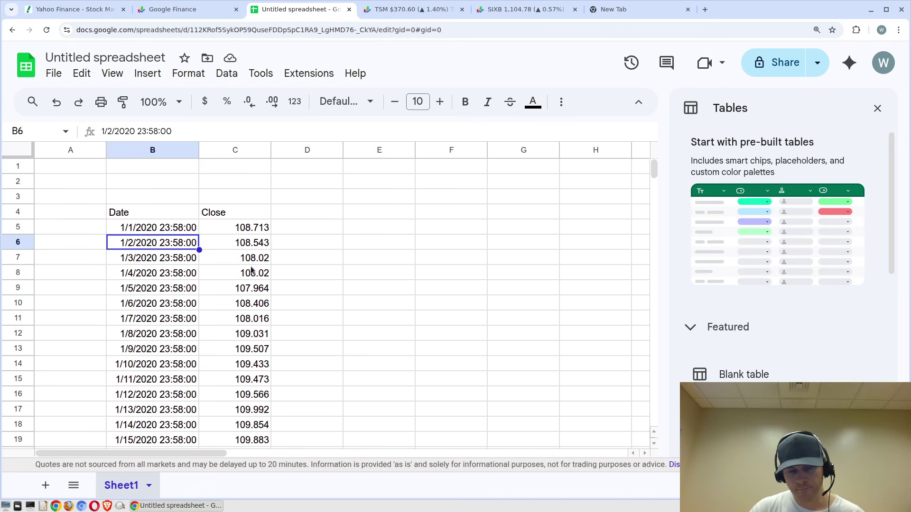
pyautogui.scroll(-20, 256, 257)
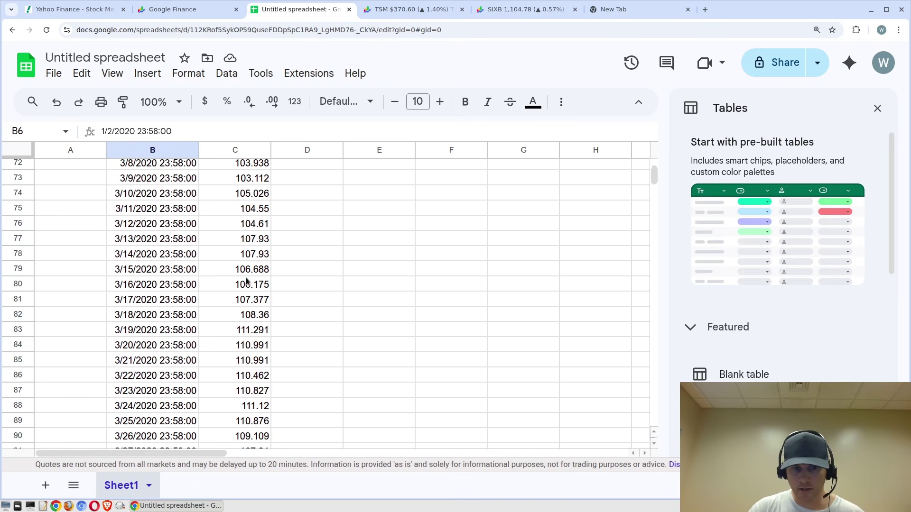
pyautogui.scroll(-20, 255, 283)
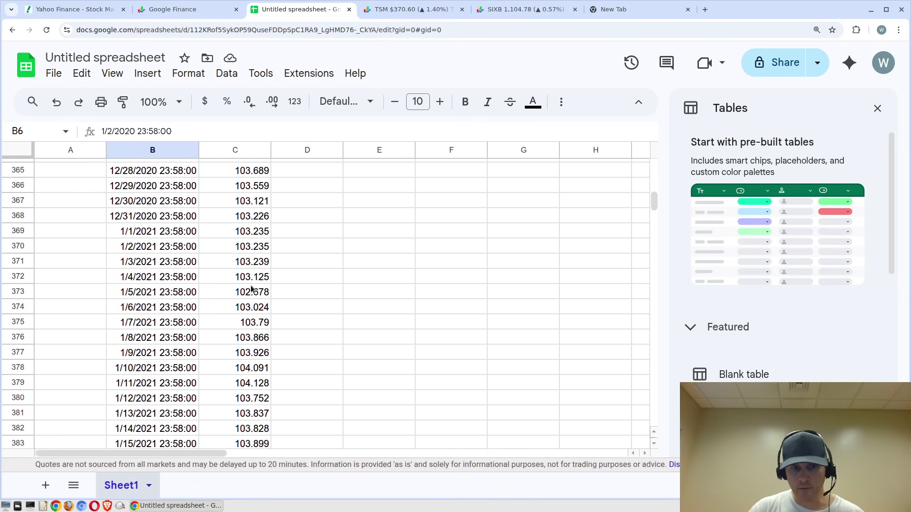
pyautogui.scroll(-8, 250, 294)
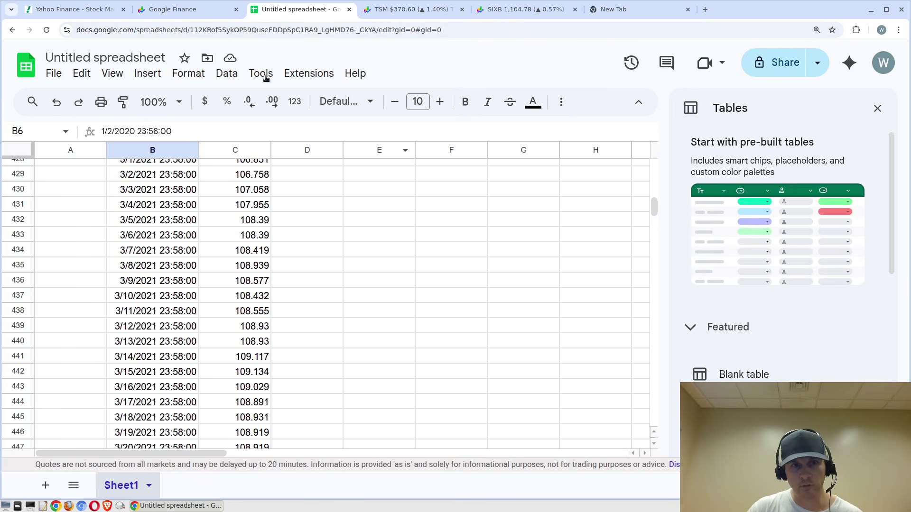
# Review the new Google Finance answer's text line chart, annual snapshot table, market drivers and Sheets formula, along with the earlier research answers
pyautogui.click(192, 14)
pyautogui.scroll(10, 555, 285)
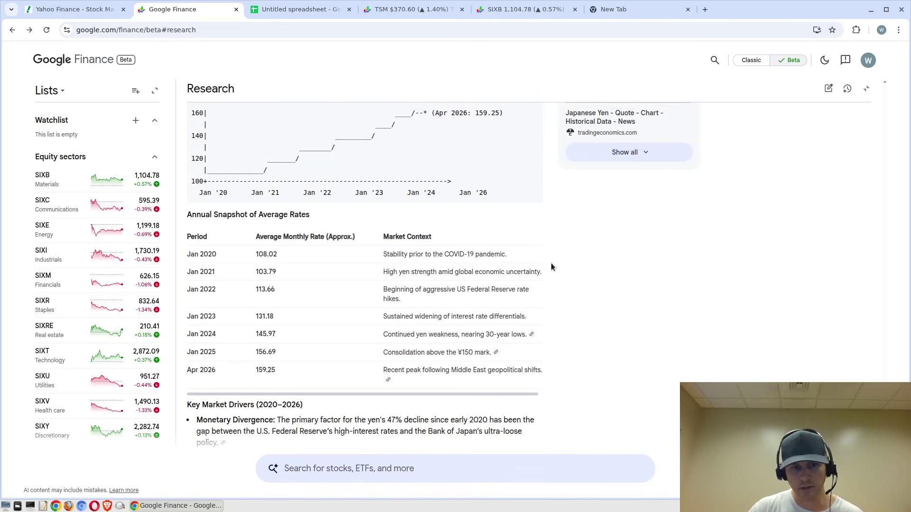
pyautogui.scroll(-6, 406, 275)
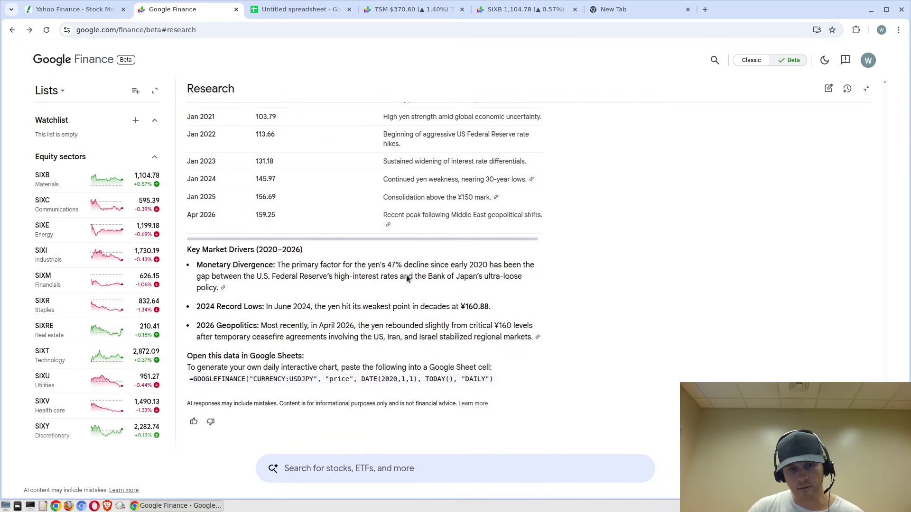
pyautogui.scroll(6, 453, 337)
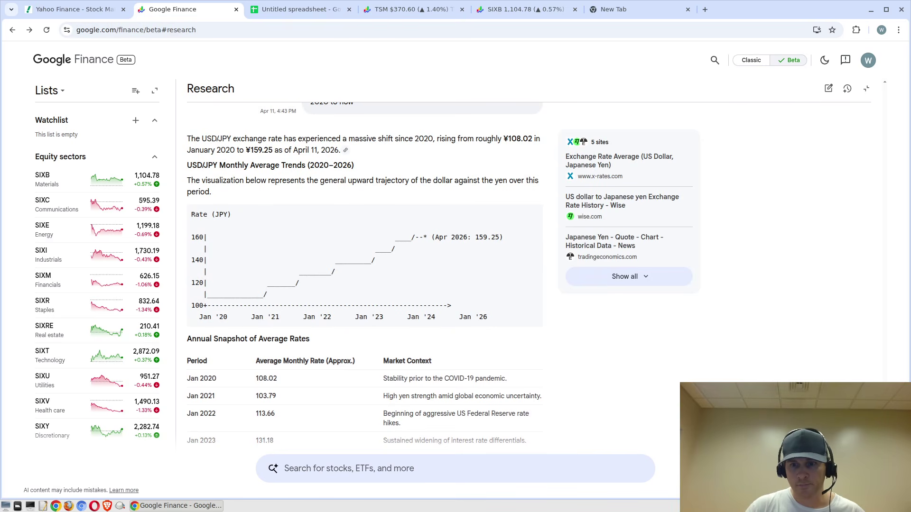
pyautogui.scroll(6, 875, 263)
pyautogui.scroll(-3, 875, 263)
pyautogui.scroll(10, 875, 263)
pyautogui.scroll(15, 875, 262)
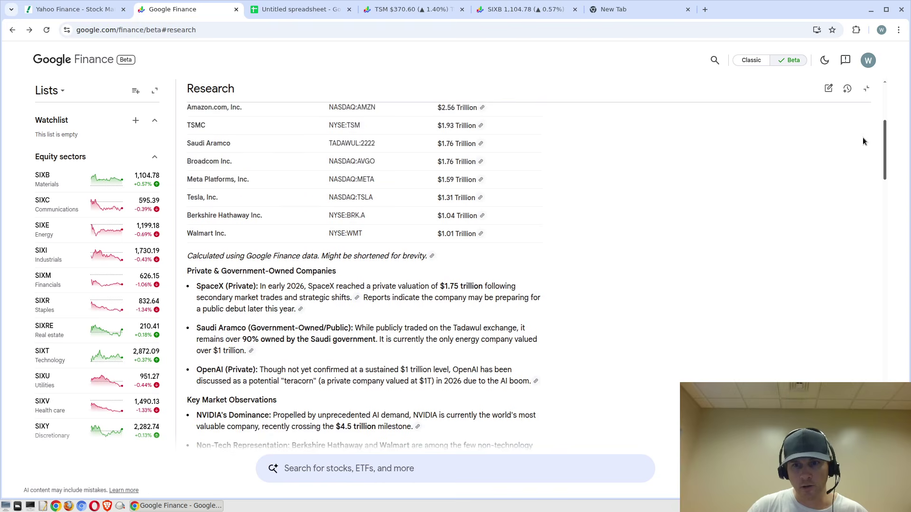
pyautogui.scroll(-15, 881, 125)
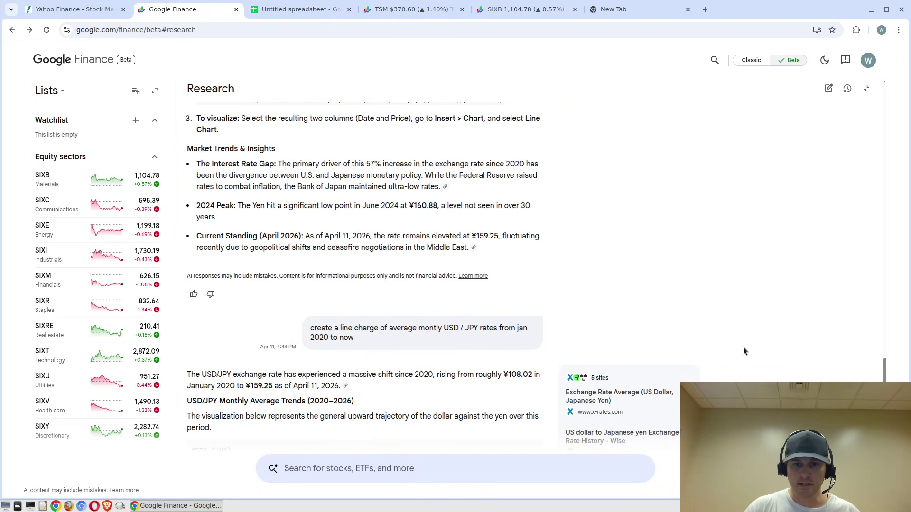
pyautogui.scroll(-1, 726, 337)
pyautogui.scroll(-5, 697, 352)
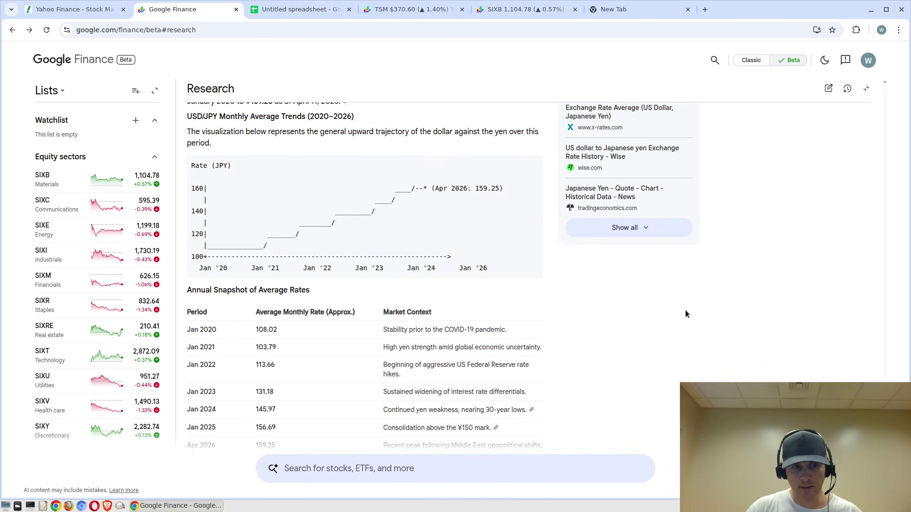
# Switch back to the untitled Google Sheets spreadsheet and select cell D437 beside the daily rates
pyautogui.click(291, 15)
pyautogui.click(335, 295)
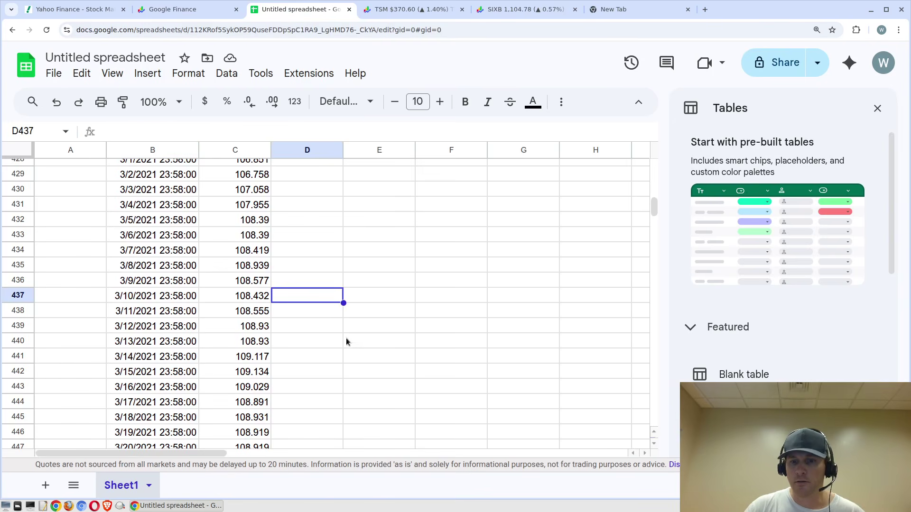